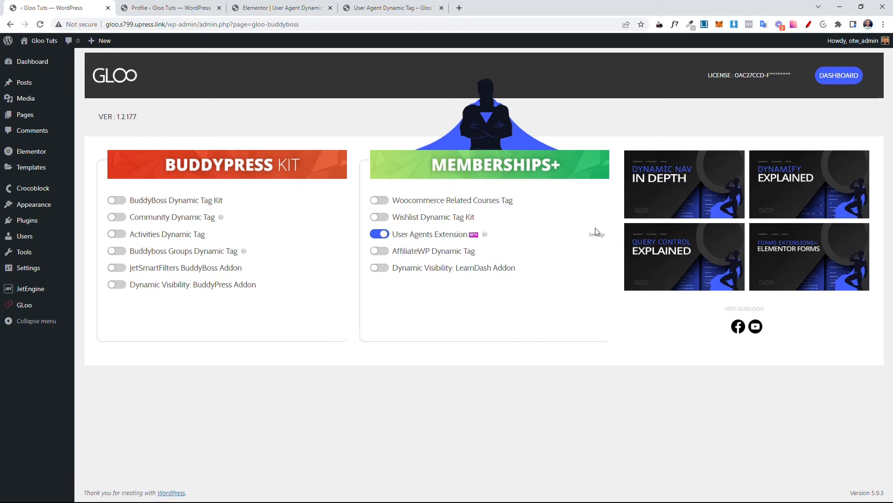
Open the User Agents Extension settings and view the available Limit Login modes.
{"action": "left_click", "coordinate": [597, 235]}
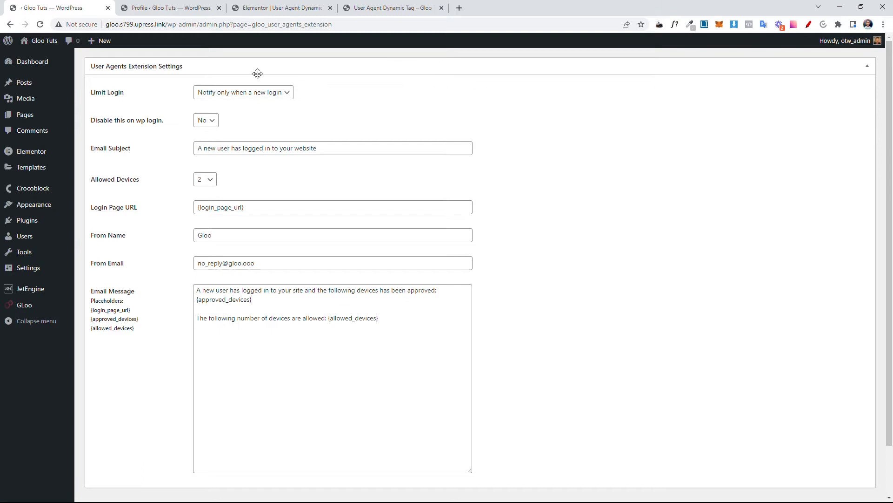
{"action": "left_click", "coordinate": [216, 91]}
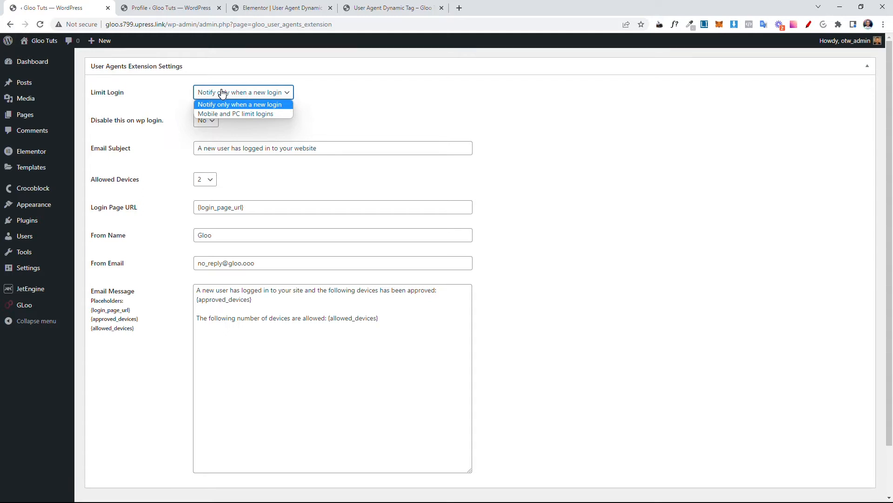
{"action": "left_click", "coordinate": [222, 92]}
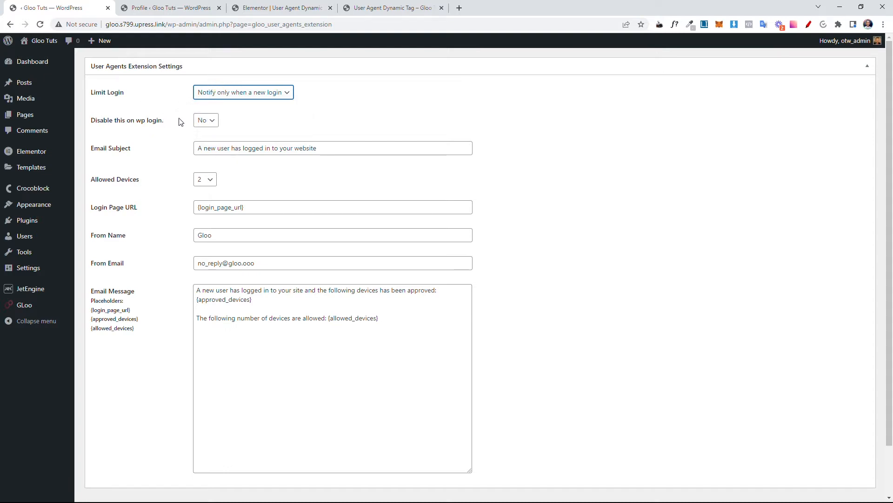
Switch the option that disables the extension on wp login to Yes and back to No.
{"action": "left_click", "coordinate": [207, 121]}
{"action": "left_click", "coordinate": [204, 120]}
{"action": "left_click", "coordinate": [205, 121]}
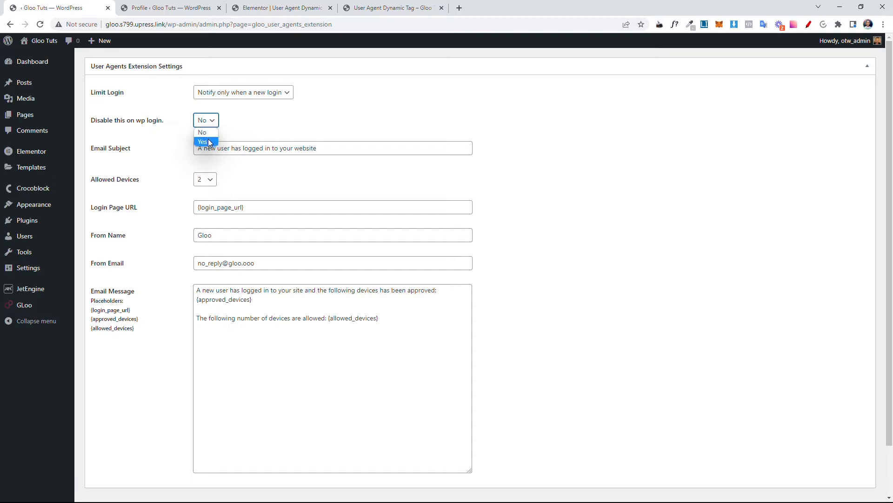
{"action": "left_click", "coordinate": [209, 141]}
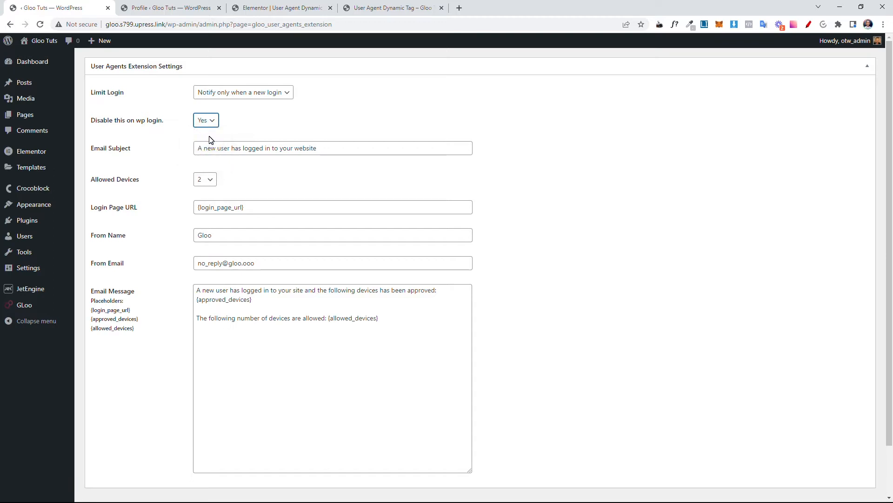
{"action": "left_click", "coordinate": [207, 121]}
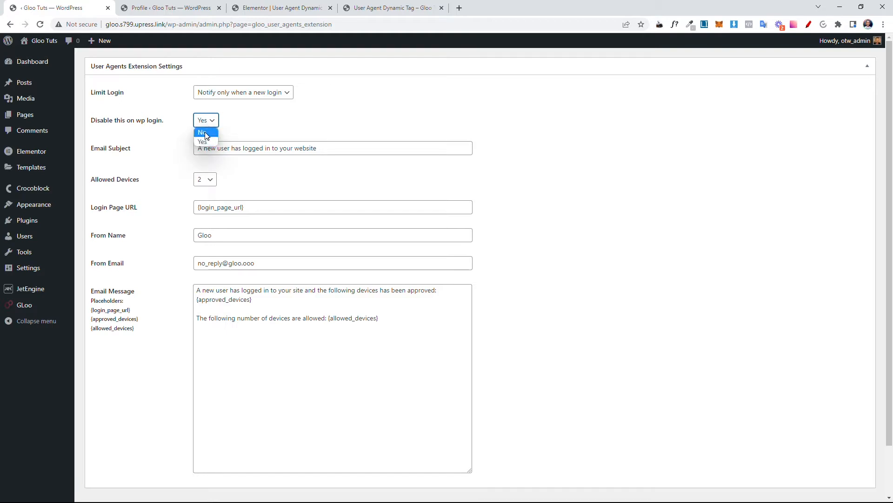
{"action": "left_click", "coordinate": [206, 135]}
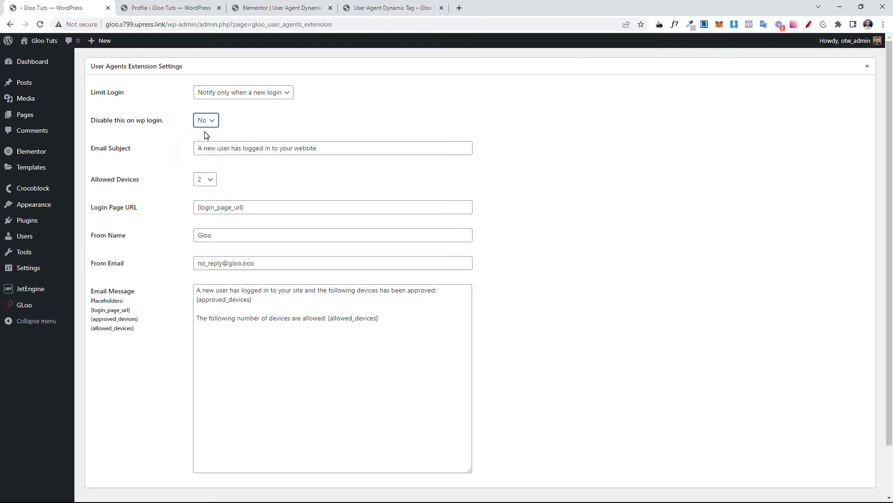
Review the Email Subject text and set Allowed Devices to 3.
{"action": "left_click", "coordinate": [240, 148]}
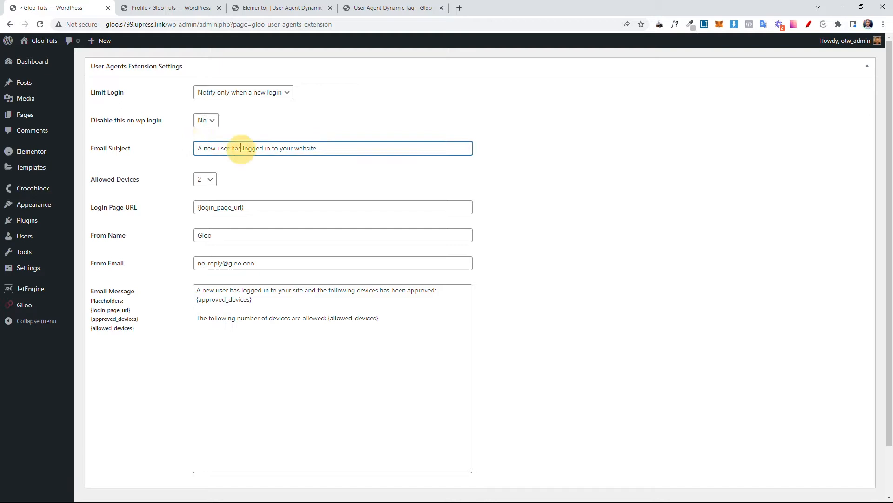
{"action": "left_click_drag", "start_coordinate": [331, 148], "coordinate": [197, 148]}
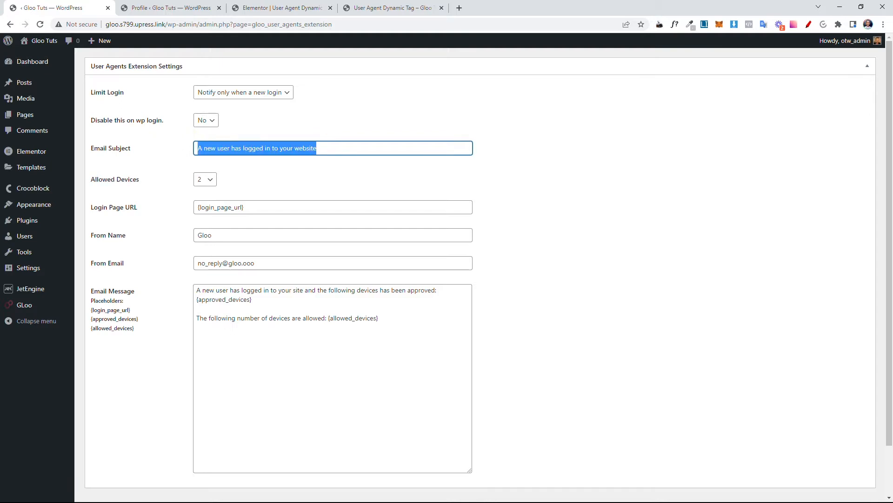
{"action": "left_click", "coordinate": [321, 148]}
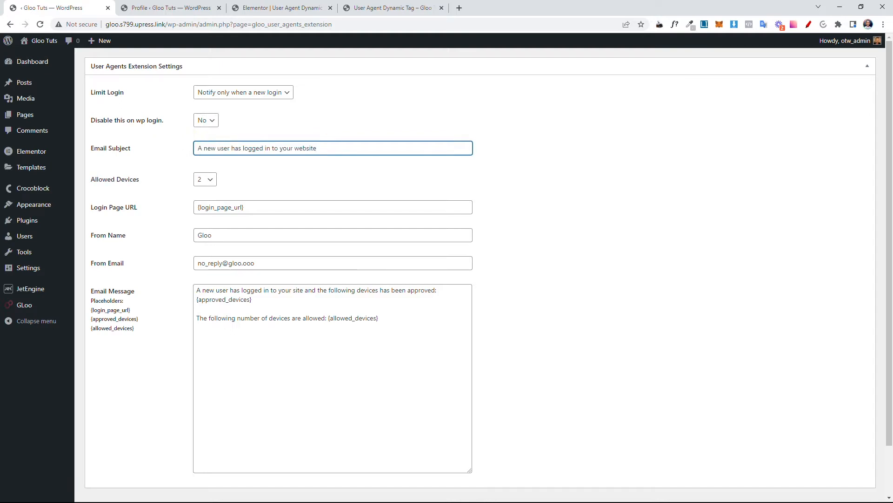
{"action": "left_click", "coordinate": [204, 183]}
{"action": "left_click", "coordinate": [206, 183]}
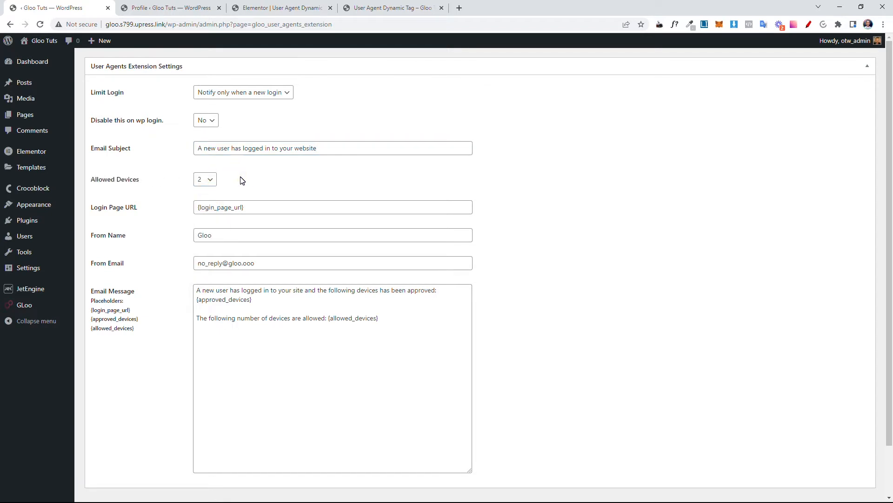
{"action": "left_click", "coordinate": [210, 180]}
{"action": "left_click", "coordinate": [202, 209]}
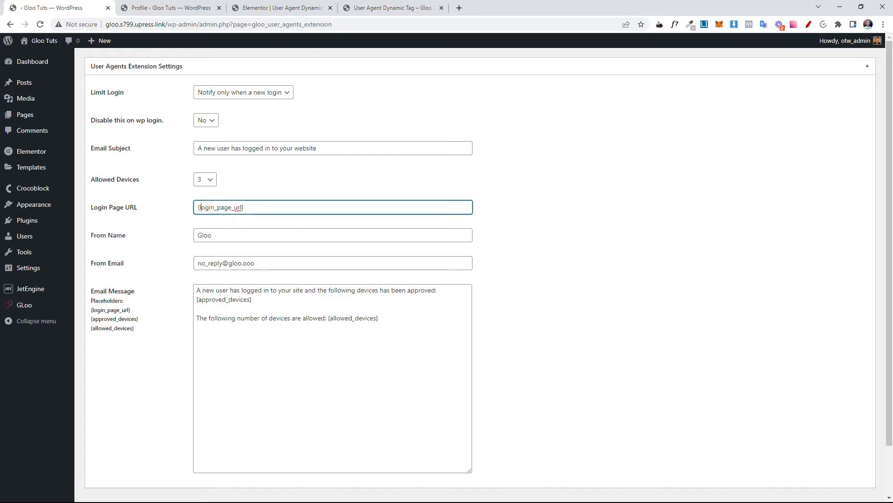
{"action": "left_click", "coordinate": [251, 207]}
{"action": "left_click_drag", "start_coordinate": [275, 207], "coordinate": [184, 203]}
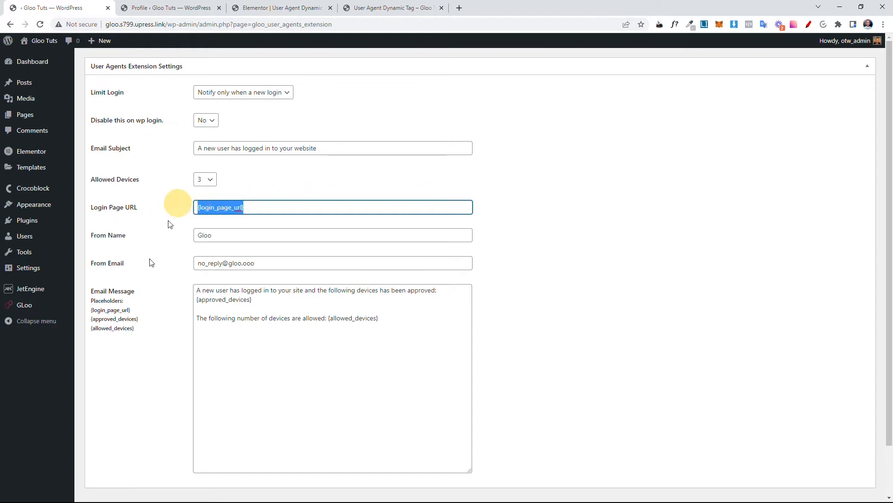
{"action": "left_click_drag", "start_coordinate": [132, 311], "coordinate": [89, 310]}
{"action": "left_click", "coordinate": [145, 246]}
{"action": "left_click_drag", "start_coordinate": [261, 207], "coordinate": [181, 208]}
{"action": "type", "text": "https"}
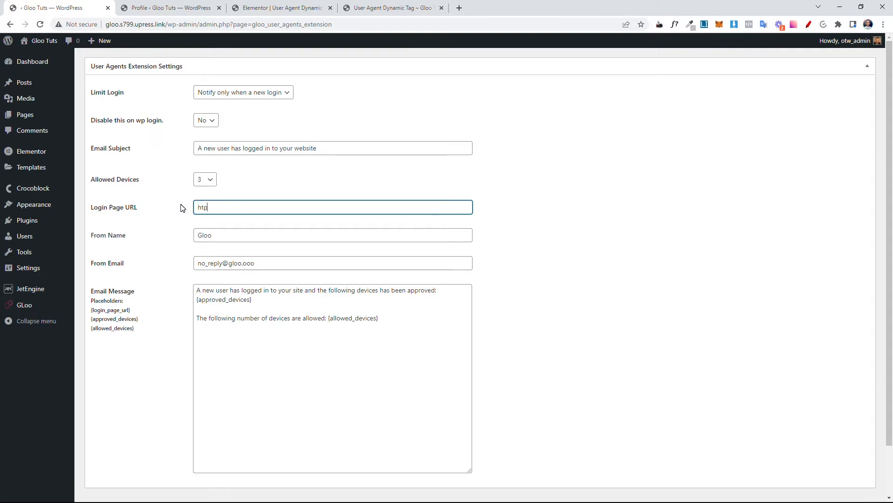
{"action": "type", "text": "://"}
{"action": "key", "text": "ctrl+z"}
{"action": "key", "text": "ctrl+z"}
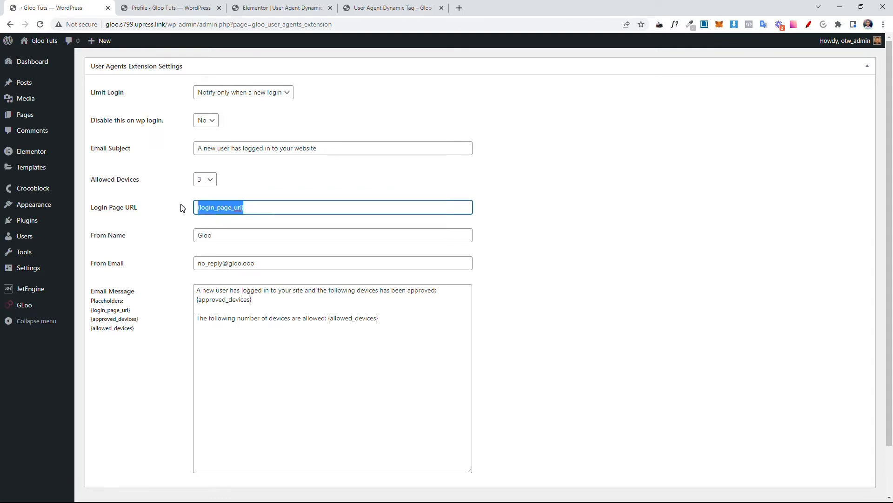
Examine the From Name, From Email and the Email Message with its {approved_devices} and {allowed_devices} placeholders.
{"action": "left_click", "coordinate": [165, 222]}
{"action": "left_click", "coordinate": [166, 235]}
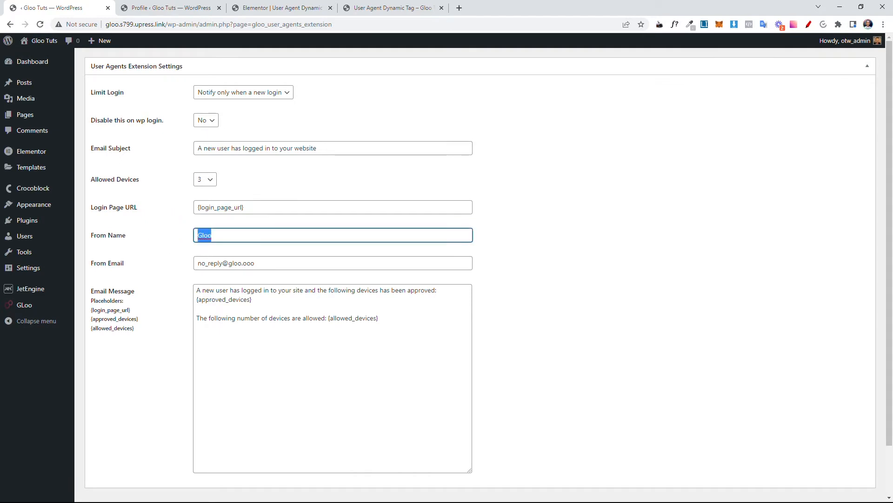
{"action": "left_click_drag", "start_coordinate": [279, 264], "coordinate": [180, 263]}
{"action": "left_click", "coordinate": [180, 263]}
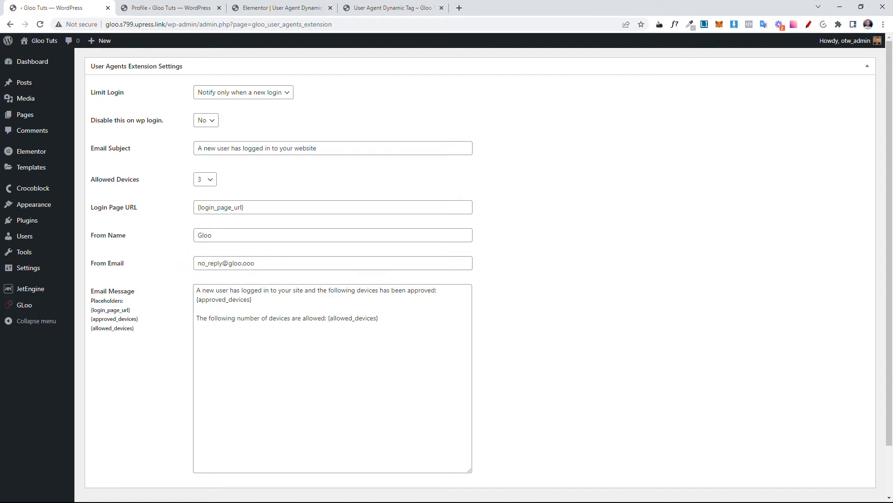
{"action": "left_click_drag", "start_coordinate": [425, 328], "coordinate": [186, 275]}
{"action": "left_click", "coordinate": [219, 288]}
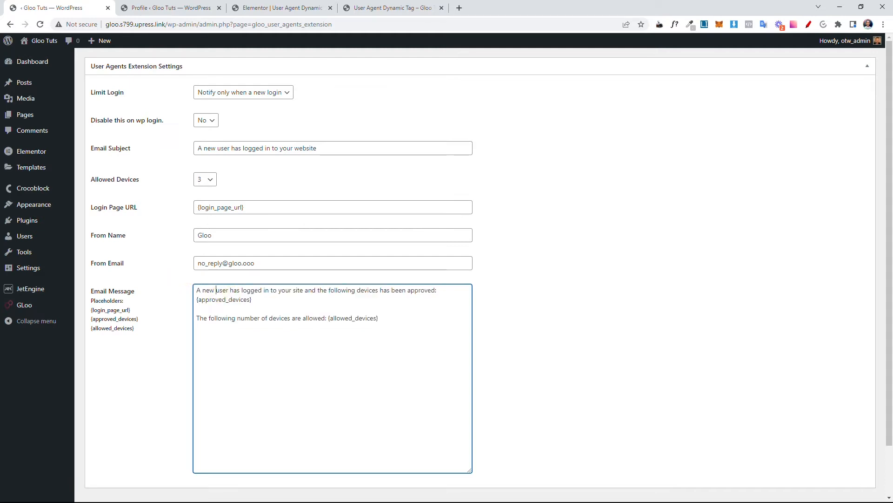
{"action": "key", "text": "ctrl+Right"}
{"action": "key", "text": "ctrl+Right"}
{"action": "left_click_drag", "start_coordinate": [197, 299], "coordinate": [251, 299]}
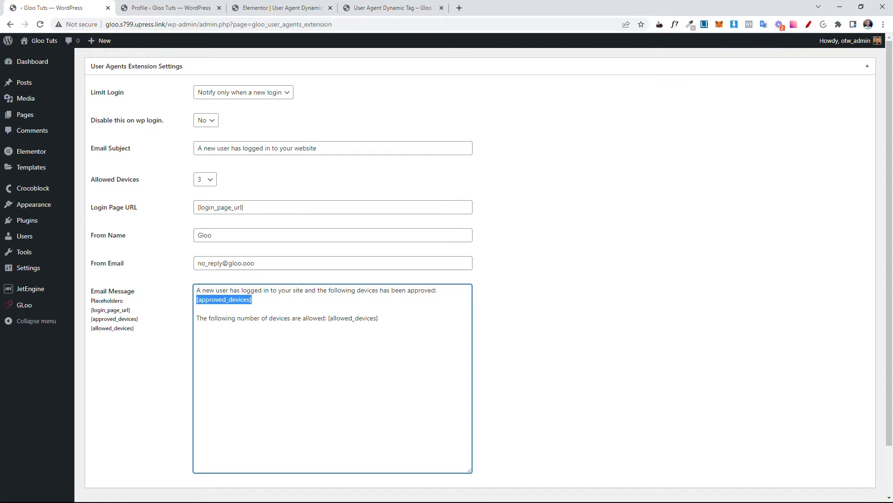
{"action": "left_click", "coordinate": [197, 308]}
{"action": "left_click", "coordinate": [237, 318]}
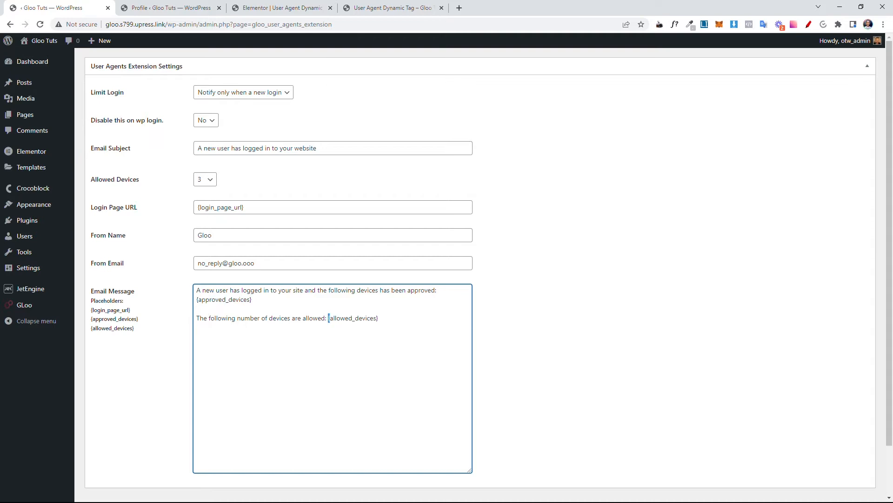
{"action": "left_click_drag", "start_coordinate": [328, 318], "coordinate": [378, 318]}
Check the Allowed Devices choices and save the login notification settings.
{"action": "left_click", "coordinate": [198, 180]}
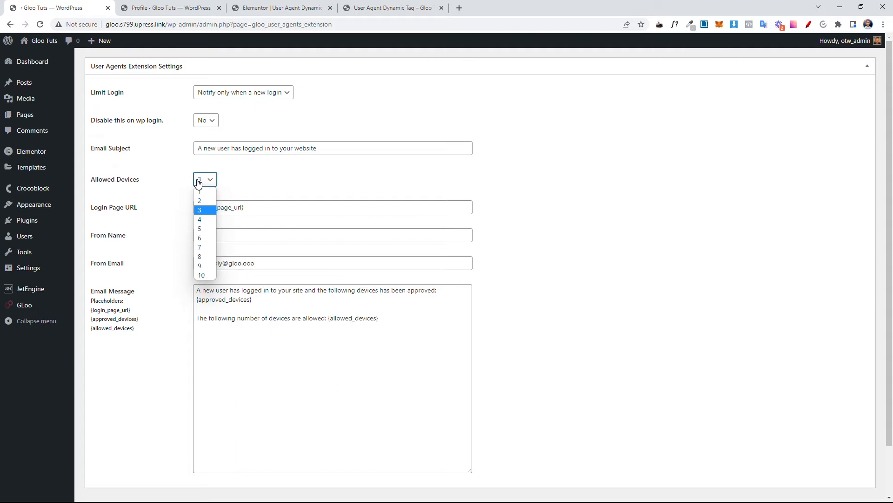
{"action": "left_click", "coordinate": [198, 182]}
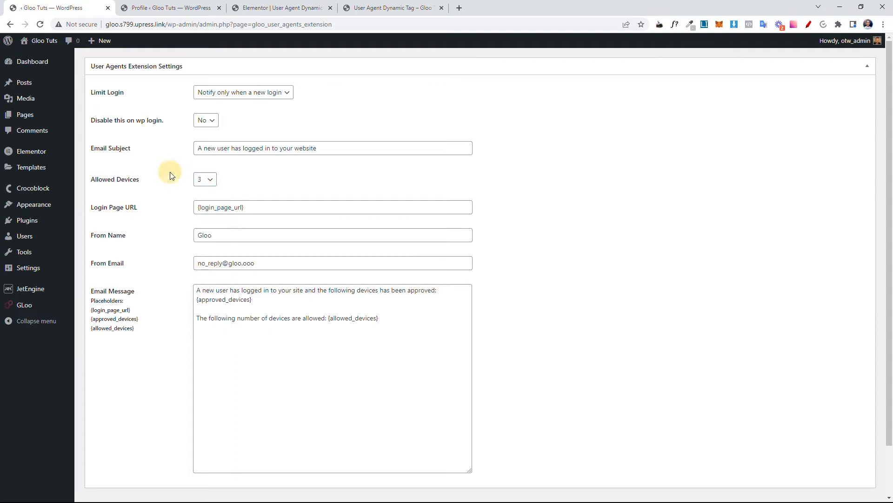
{"action": "scroll", "coordinate": [163, 279], "scroll_direction": "down", "scroll_amount": 2}
{"action": "left_click", "coordinate": [119, 457]}
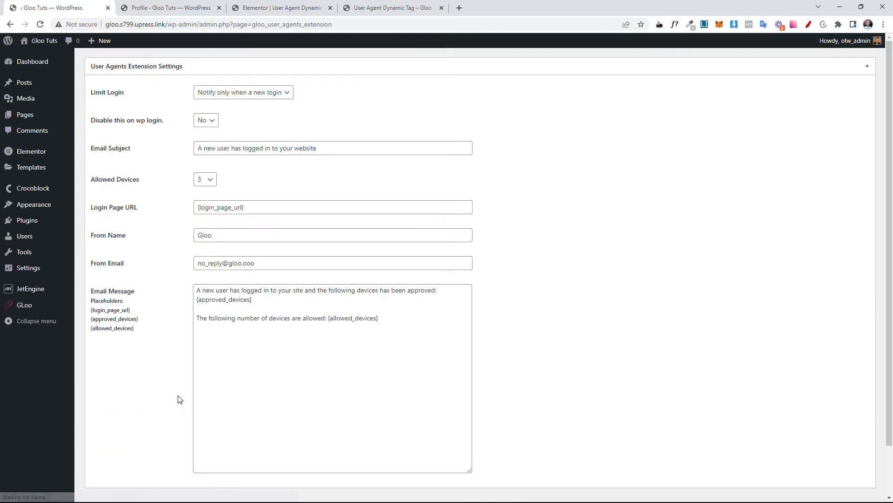
Set Limit Login to "Mobile and PC limit logins" and change the Email Subject to "Login has failed for a specific user".
{"action": "left_click", "coordinate": [232, 96]}
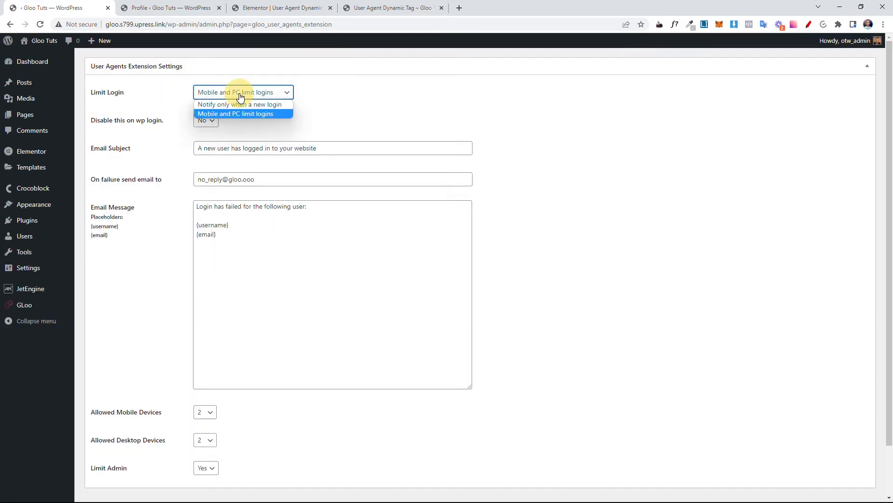
{"action": "left_click", "coordinate": [231, 114]}
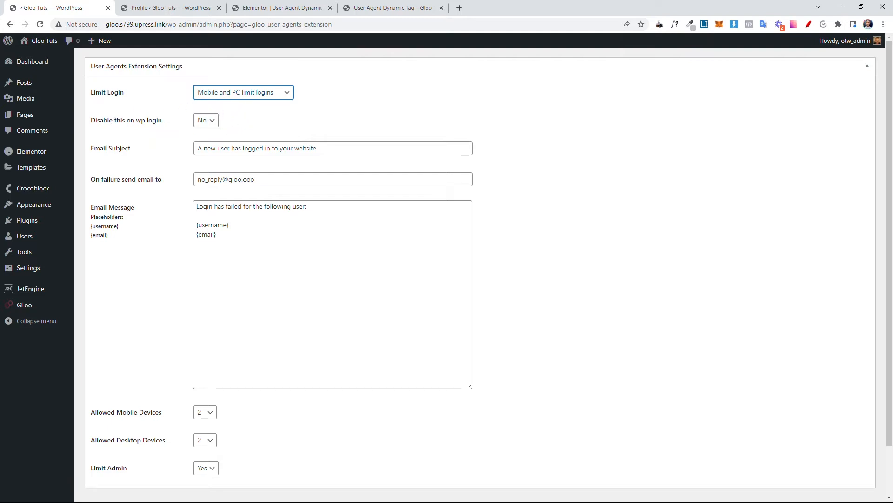
{"action": "key", "text": "Tab"}
{"action": "key", "text": "Tab"}
{"action": "key", "text": "BackSpace"}
{"action": "left_click", "coordinate": [207, 120]}
{"action": "left_click", "coordinate": [208, 120]}
{"action": "left_click", "coordinate": [233, 144]}
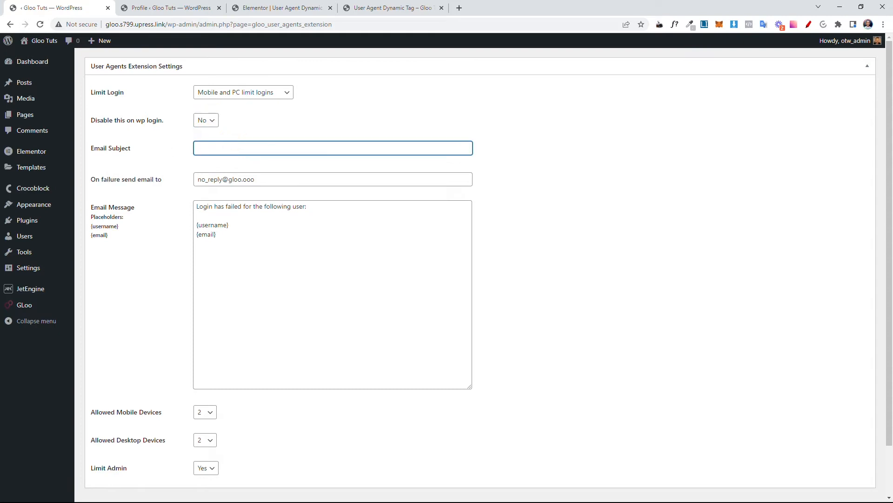
{"action": "type", "text": "Login has failed for a specific user"}
Examine the failure notification recipient and the Email Message with its {username} and {email} placeholders.
{"action": "left_click", "coordinate": [182, 178]}
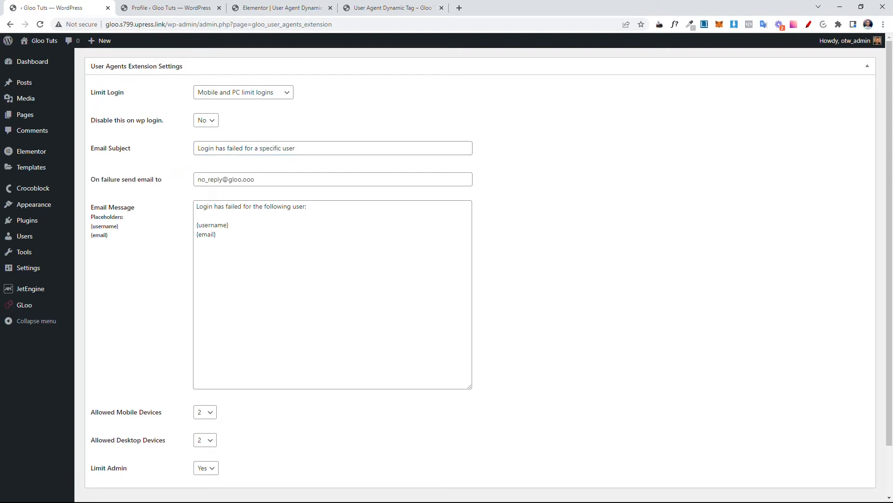
{"action": "left_click", "coordinate": [182, 177]}
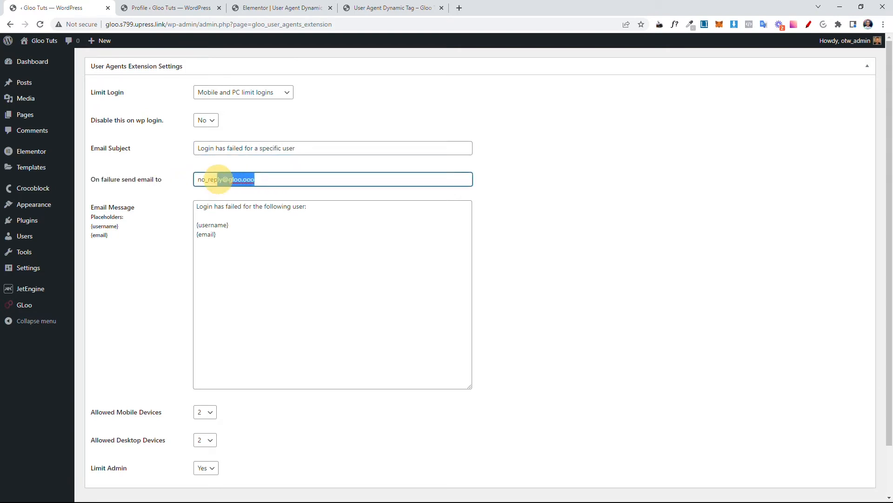
{"action": "left_click", "coordinate": [178, 186]}
{"action": "scroll", "coordinate": [170, 234], "scroll_direction": "down", "scroll_amount": 1}
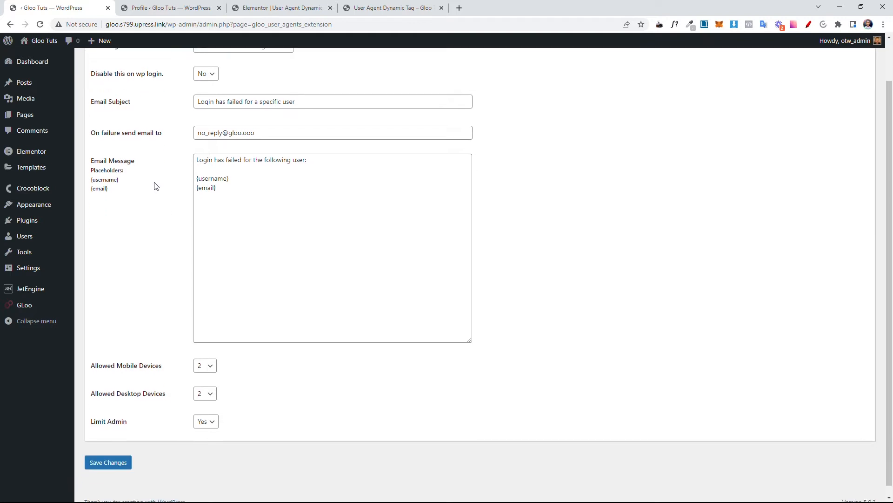
{"action": "left_click_drag", "start_coordinate": [301, 160], "coordinate": [184, 159]}
{"action": "left_click", "coordinate": [239, 166]}
{"action": "left_click", "coordinate": [165, 190]}
{"action": "mouse_move", "coordinate": [229, 180]}
{"action": "left_mouse_down"}
{"action": "mouse_move", "coordinate": [180, 181]}
{"action": "mouse_move", "coordinate": [215, 188]}
{"action": "left_mouse_up"}
{"action": "left_click", "coordinate": [186, 195]}
{"action": "scroll", "coordinate": [480, 275], "scroll_direction": "up", "scroll_amount": 1}
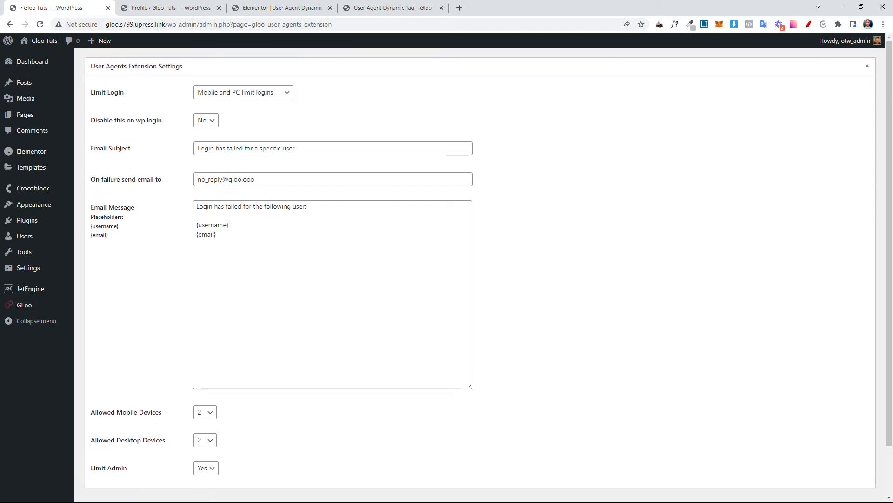
Examine the choices for Allowed Mobile Devices, Allowed Desktop Devices and Limit Admin.
{"action": "scroll", "coordinate": [524, 257], "scroll_direction": "down", "scroll_amount": 1}
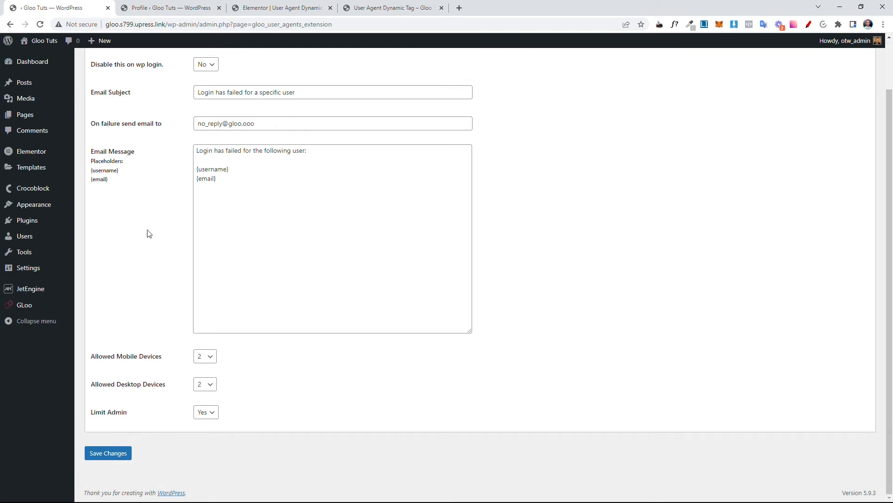
{"action": "left_click", "coordinate": [207, 356]}
{"action": "left_click", "coordinate": [208, 355]}
{"action": "left_click", "coordinate": [203, 394]}
{"action": "left_click", "coordinate": [204, 388]}
{"action": "left_click", "coordinate": [204, 413]}
{"action": "left_click_drag", "start_coordinate": [128, 411], "coordinate": [86, 409]}
{"action": "left_click", "coordinate": [142, 398]}
{"action": "left_click", "coordinate": [206, 417]}
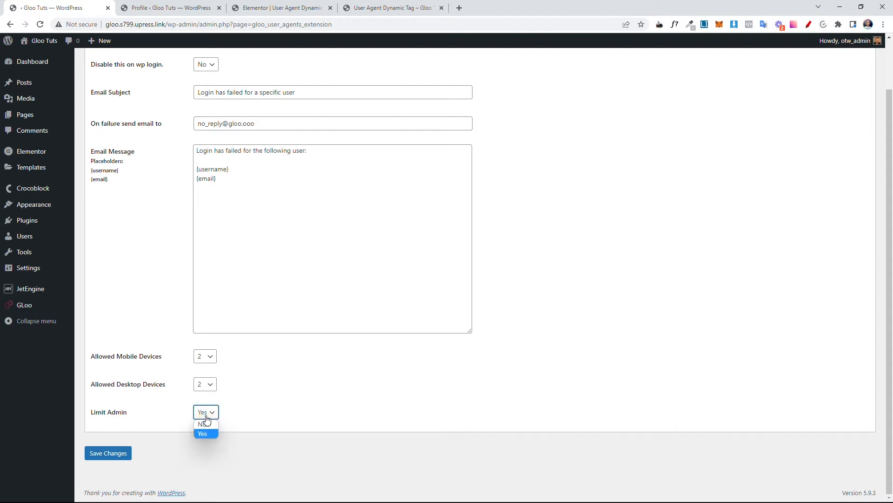
{"action": "left_click", "coordinate": [231, 413]}
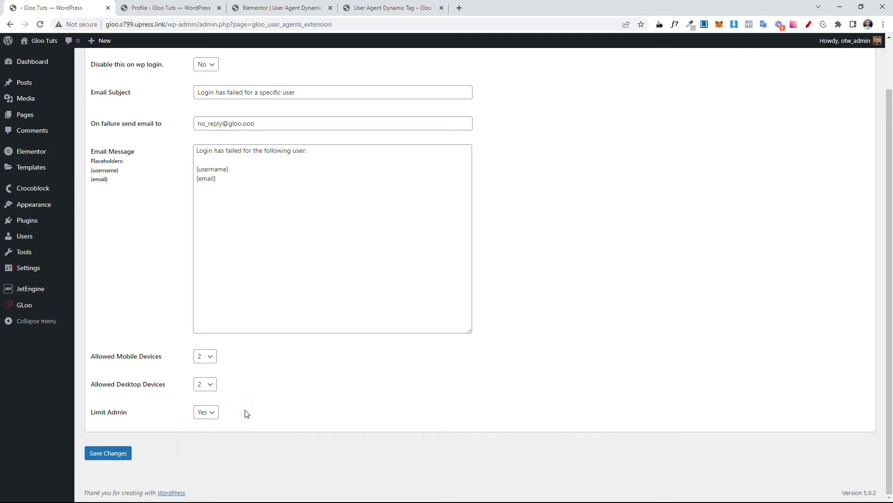
Save the Mobile and PC login limit settings and switch to the user profile page listing the approved devices.
{"action": "left_click", "coordinate": [110, 454]}
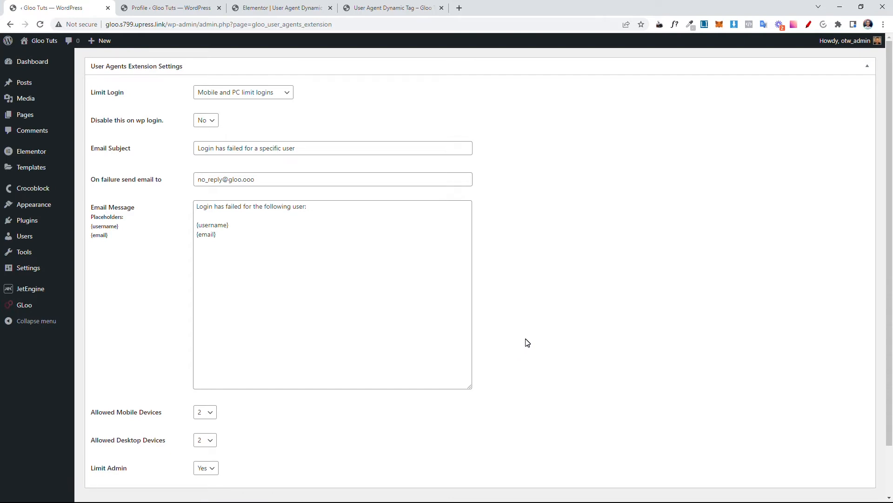
{"action": "left_click", "coordinate": [181, 9]}
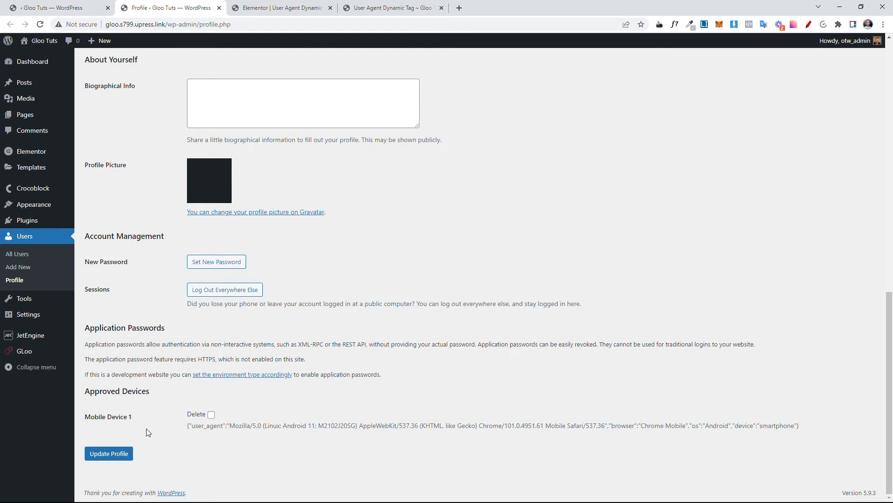
Examine the Mobile Device 1 entry under Approved Devices, including its user agent details and Delete option.
{"action": "left_click", "coordinate": [79, 413]}
{"action": "left_click_drag", "start_coordinate": [86, 417], "coordinate": [138, 417]}
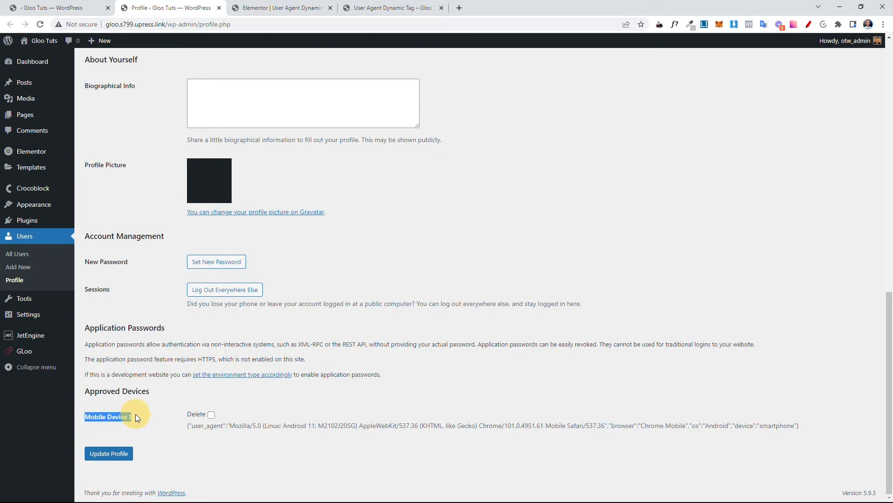
{"action": "left_click", "coordinate": [168, 414]}
{"action": "left_click_drag", "start_coordinate": [144, 382], "coordinate": [149, 391]}
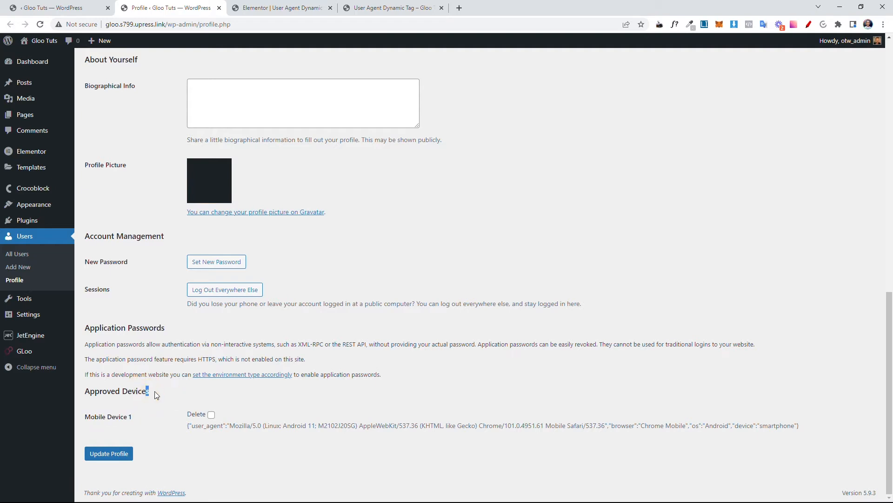
{"action": "left_click_drag", "start_coordinate": [138, 417], "coordinate": [85, 423]}
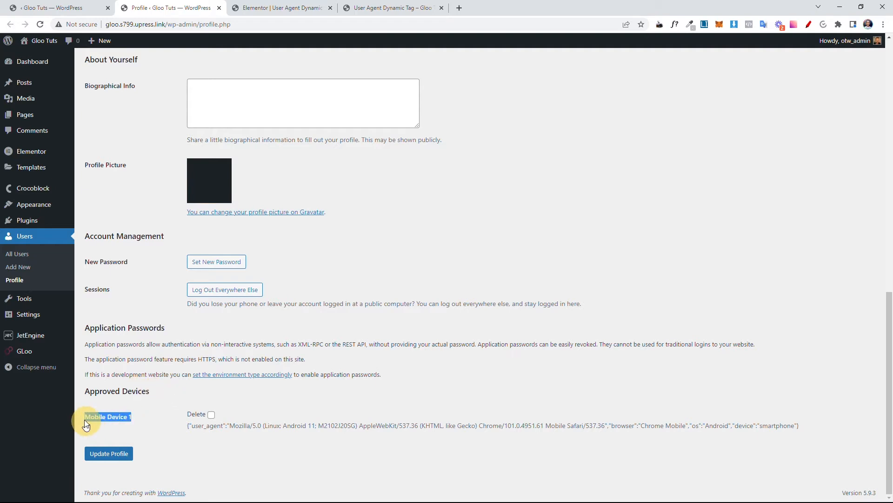
{"action": "left_click", "coordinate": [145, 400]}
{"action": "left_click_drag", "start_coordinate": [187, 427], "coordinate": [818, 426]}
{"action": "left_click", "coordinate": [793, 391]}
{"action": "left_click", "coordinate": [211, 415]}
{"action": "left_click", "coordinate": [212, 415]}
In the Elementor page, fill the "Show my current device here" heading's title with the Current Session User Agent dynamic tag.
{"action": "left_click", "coordinate": [268, 9]}
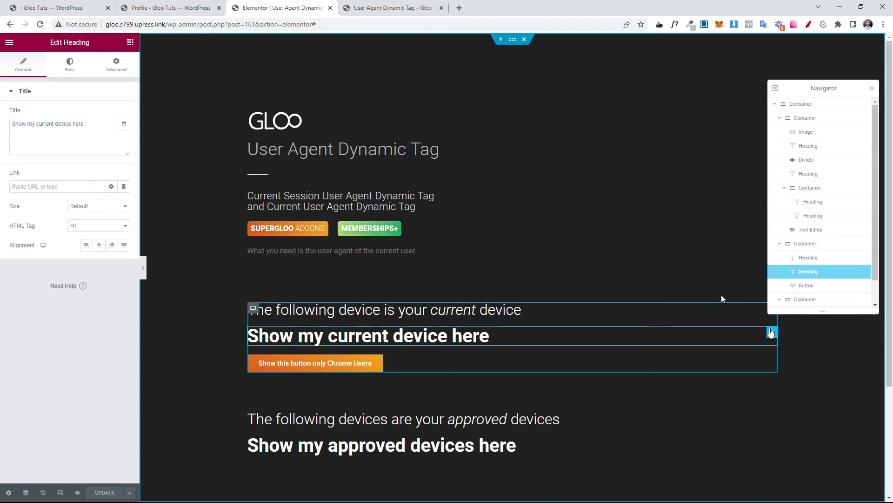
{"action": "left_click", "coordinate": [120, 124]}
{"action": "scroll", "coordinate": [60, 219], "scroll_direction": "down", "scroll_amount": 5}
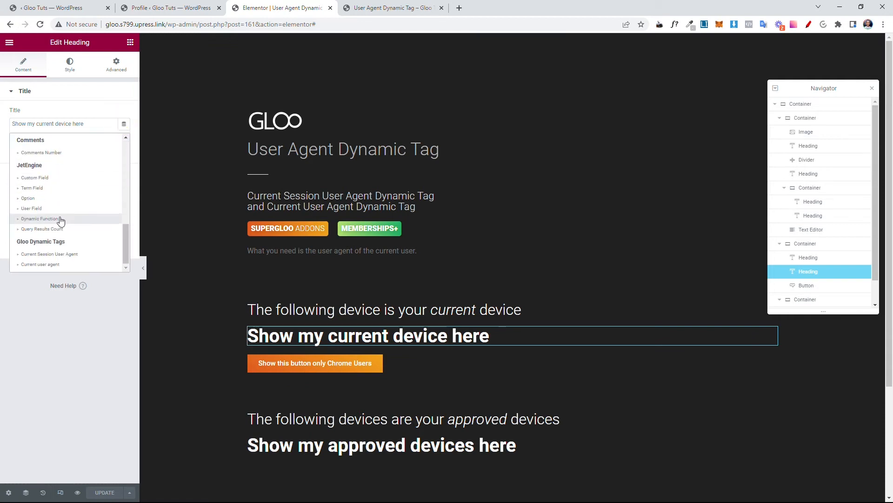
{"action": "left_click", "coordinate": [35, 258]}
{"action": "left_click", "coordinate": [65, 124]}
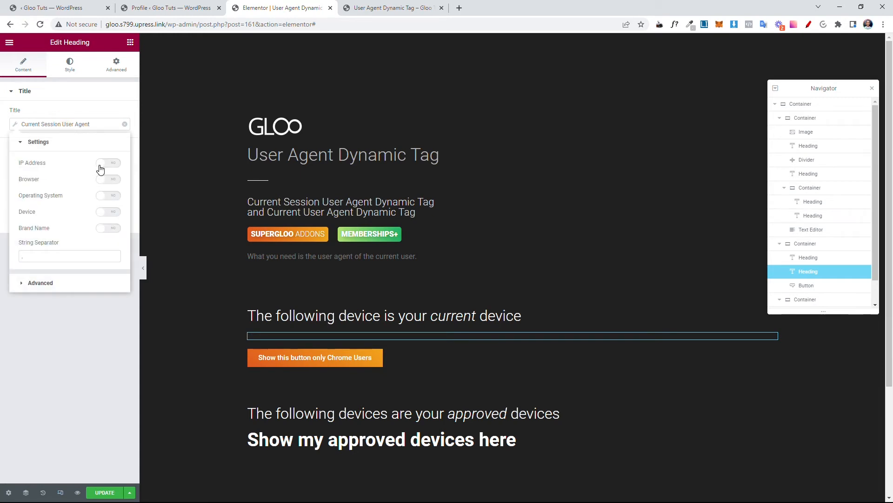
Include IP Address, Browser, Operating System, Device and Brand Name in the heading's Current Session User Agent tag.
{"action": "left_click", "coordinate": [101, 168]}
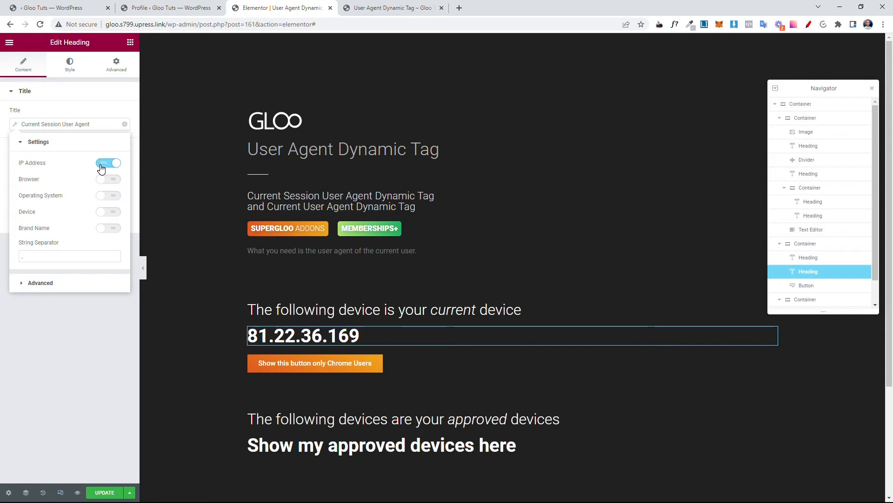
{"action": "left_click", "coordinate": [108, 182]}
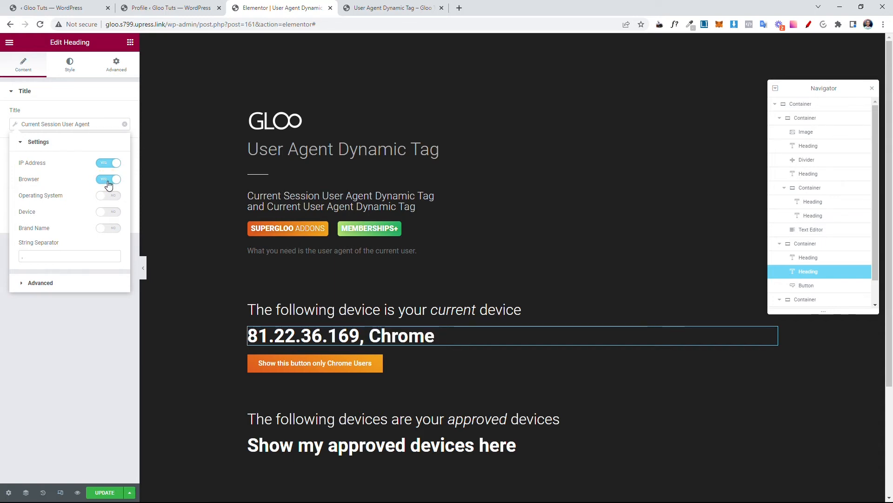
{"action": "left_click", "coordinate": [108, 197]}
{"action": "left_click", "coordinate": [111, 214]}
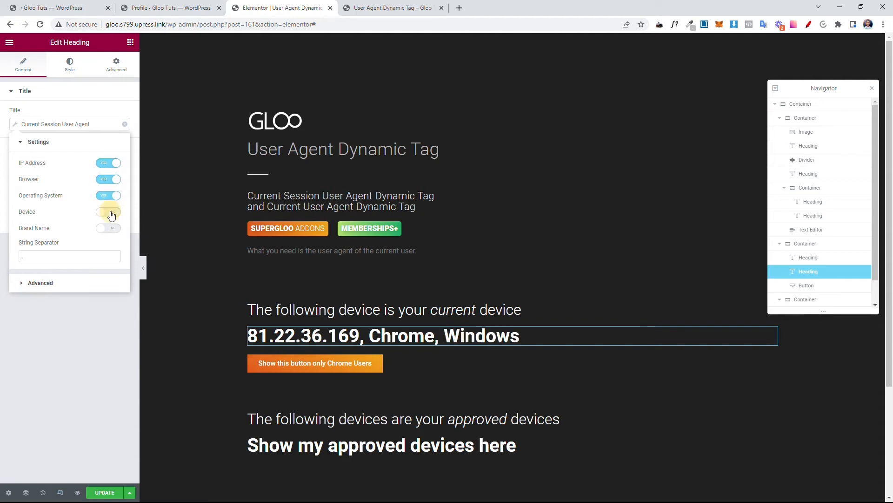
{"action": "left_click", "coordinate": [108, 228]}
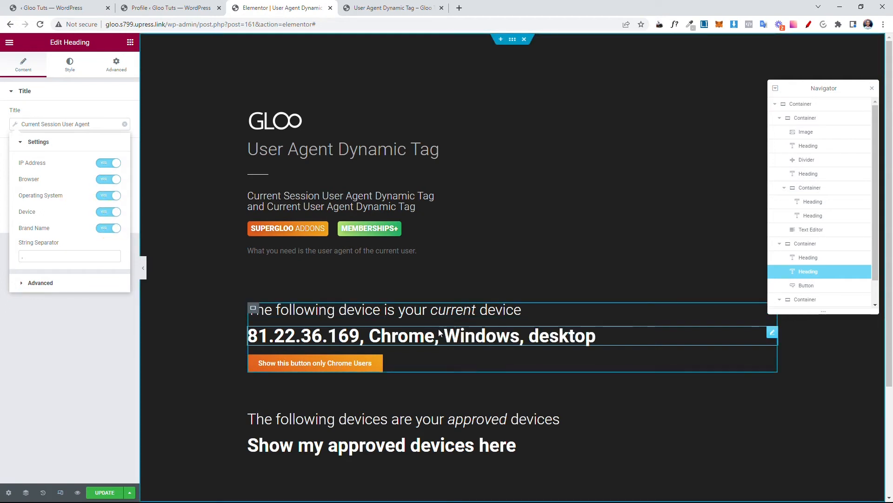
{"action": "left_click", "coordinate": [2, 128]}
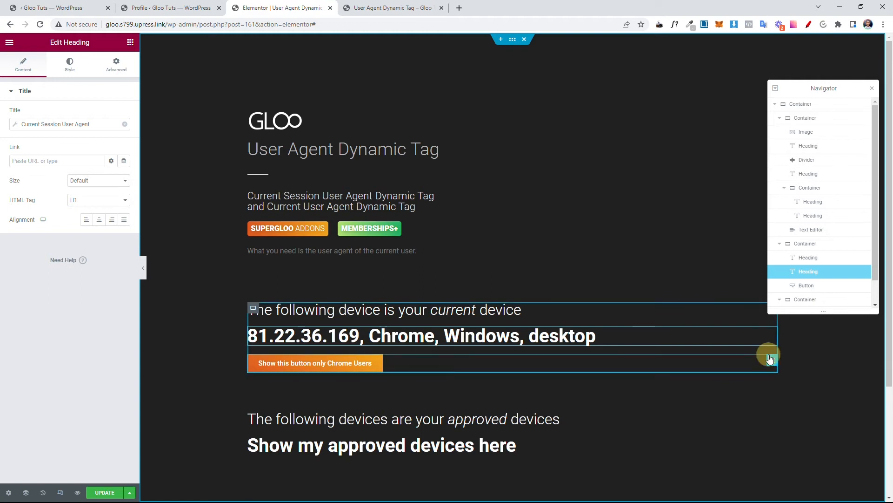
Enable Dynamic Visibility on the "Show this button only Chrome Users" button, keeping the type "Show element if condition met".
{"action": "left_click", "coordinate": [770, 359]}
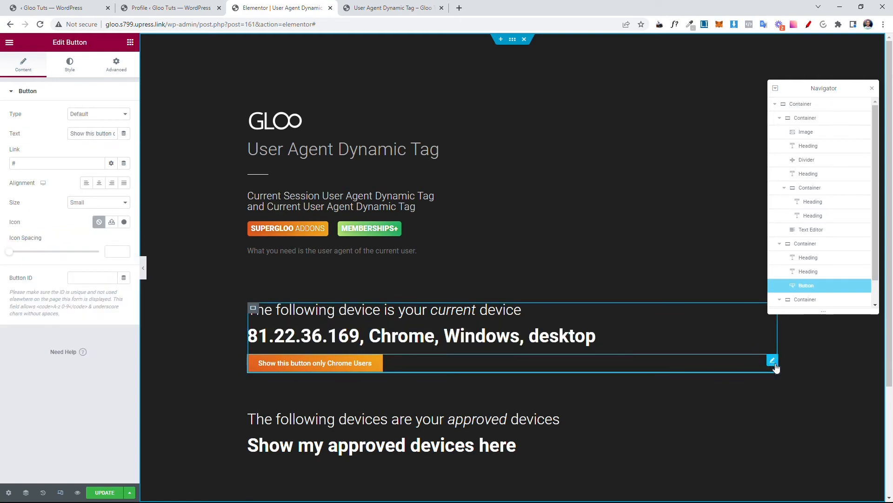
{"action": "left_click", "coordinate": [774, 362]}
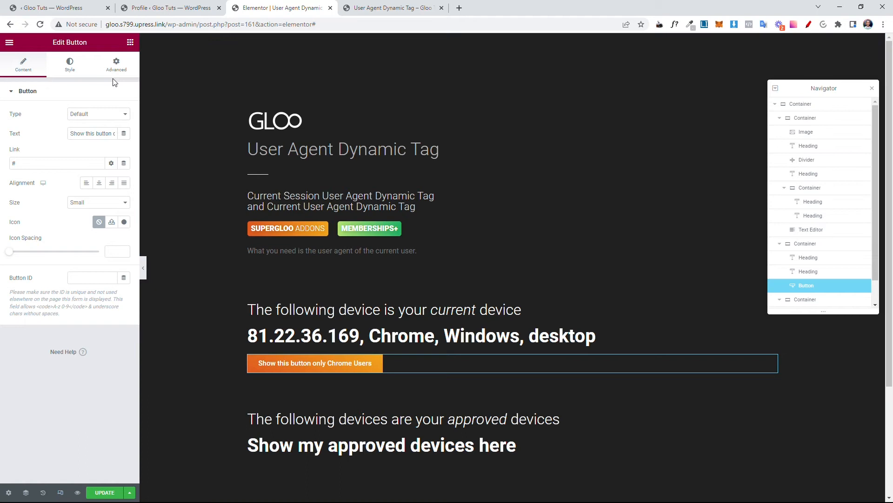
{"action": "left_click", "coordinate": [114, 66]}
{"action": "scroll", "coordinate": [112, 69], "scroll_direction": "down", "scroll_amount": 5}
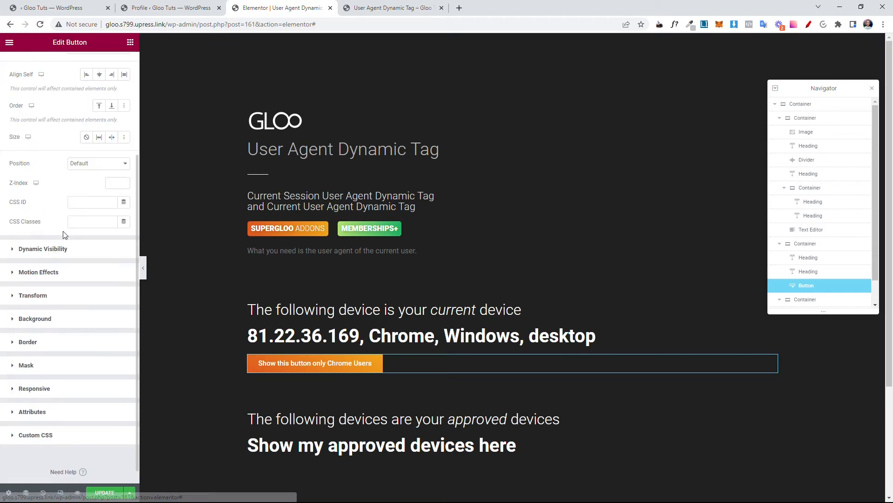
{"action": "left_click", "coordinate": [54, 253]}
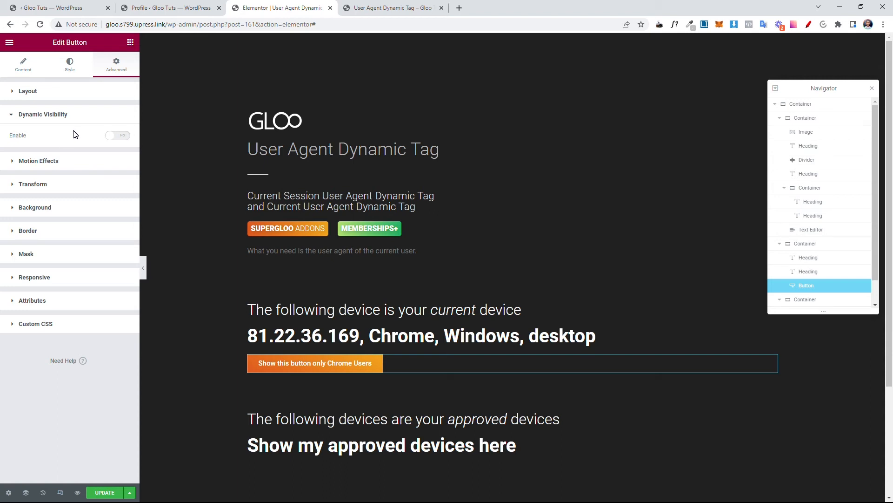
{"action": "left_click", "coordinate": [113, 136]}
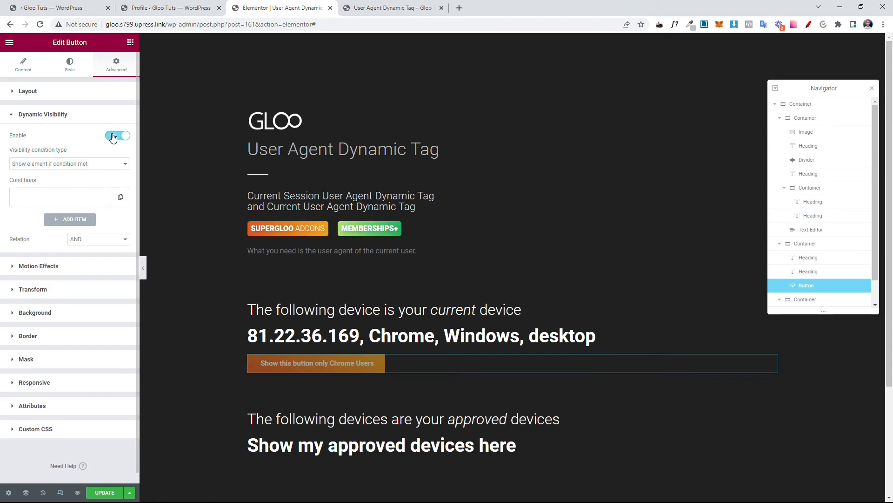
{"action": "left_click", "coordinate": [60, 165]}
{"action": "left_click", "coordinate": [61, 166]}
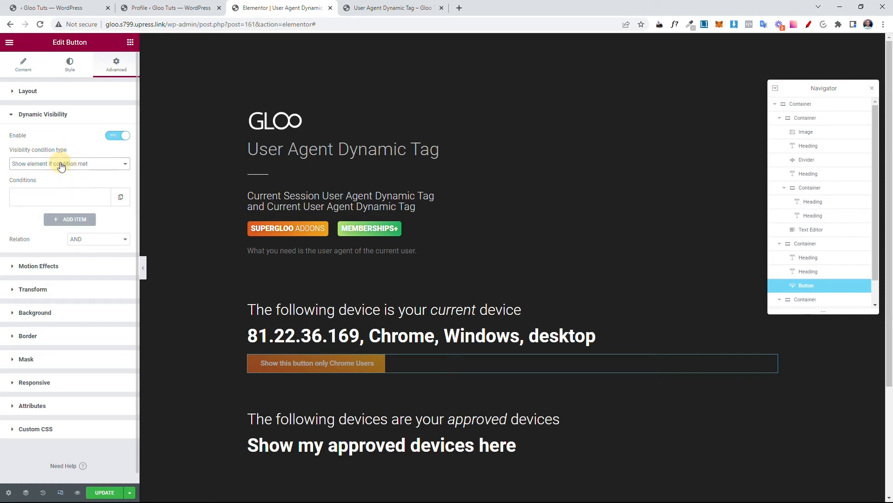
Set the button's visibility condition to Equal, with the Current Session User Agent tag outputting only Browser as its field.
{"action": "left_click", "coordinate": [75, 200]}
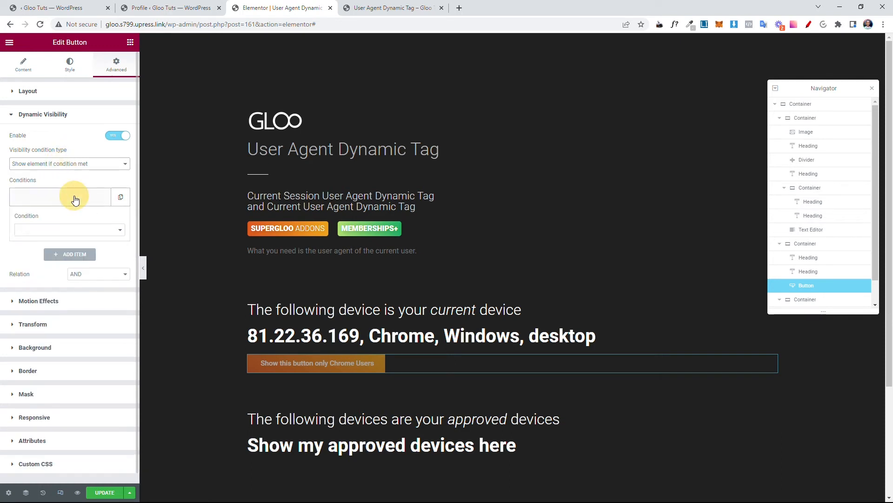
{"action": "left_click", "coordinate": [76, 231]}
{"action": "left_click", "coordinate": [71, 253]}
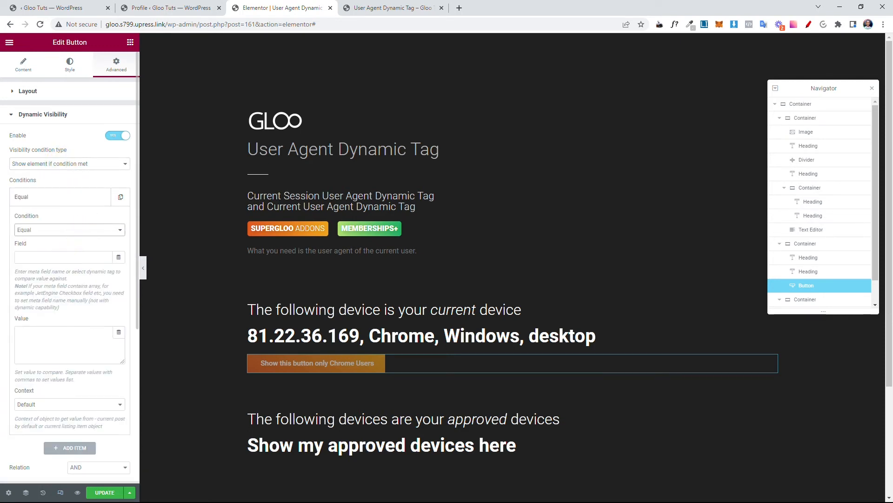
{"action": "left_click", "coordinate": [119, 257]}
{"action": "scroll", "coordinate": [55, 367], "scroll_direction": "down", "scroll_amount": 3}
{"action": "scroll", "coordinate": [56, 368], "scroll_direction": "down", "scroll_amount": 3}
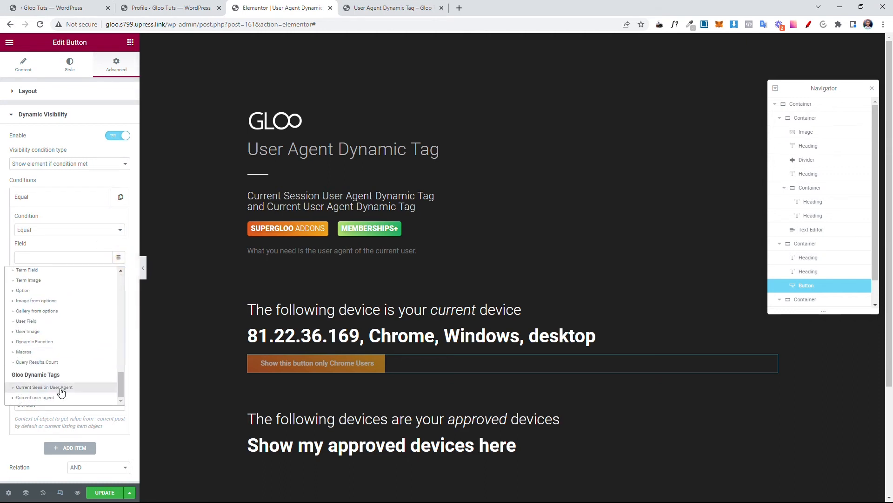
{"action": "left_click", "coordinate": [40, 396]}
{"action": "left_click", "coordinate": [52, 261]}
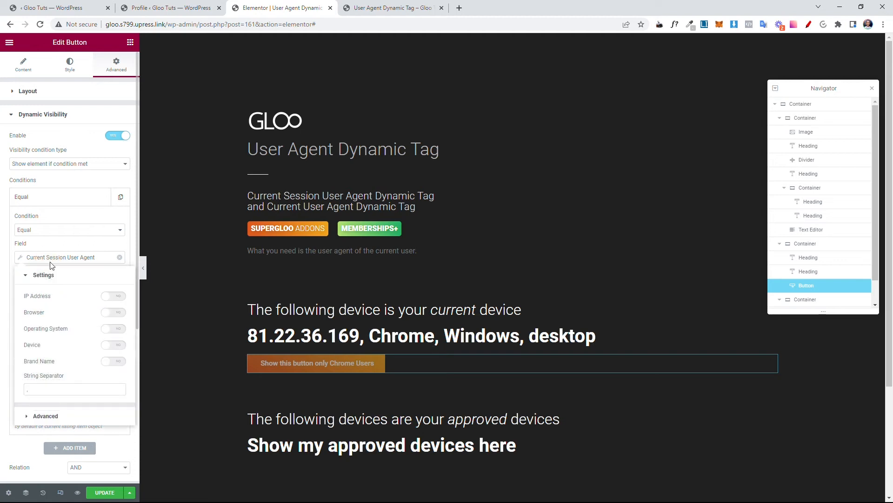
{"action": "left_click", "coordinate": [113, 313]}
{"action": "left_click", "coordinate": [5, 265]}
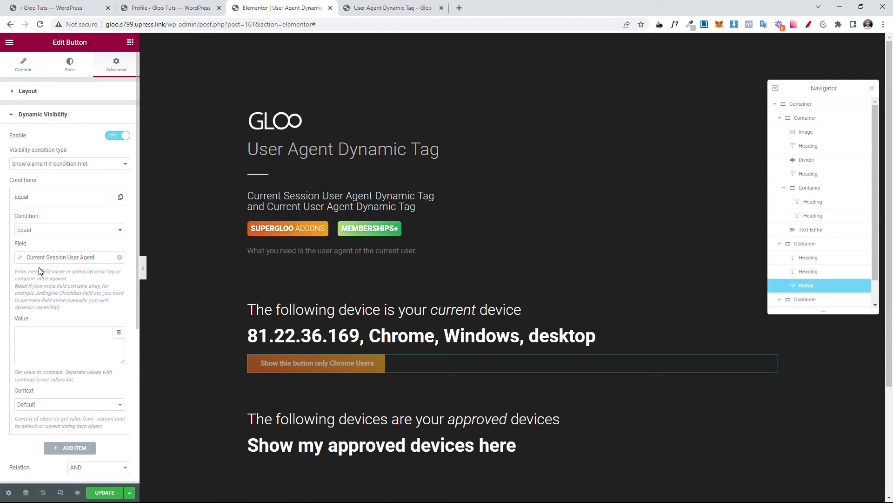
Set the visibility condition's comparison value to "Chrome" and update the page.
{"action": "left_click", "coordinate": [61, 346]}
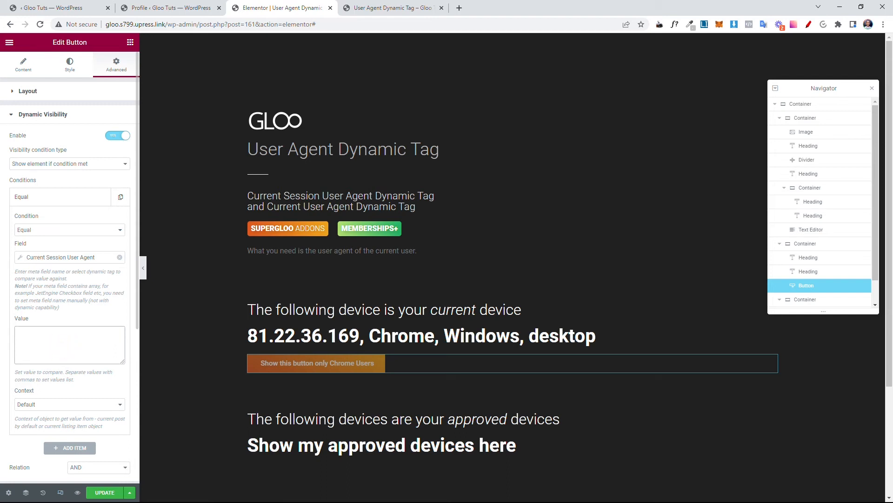
{"action": "type", "text": "Chrome"}
{"action": "left_click", "coordinate": [71, 303]}
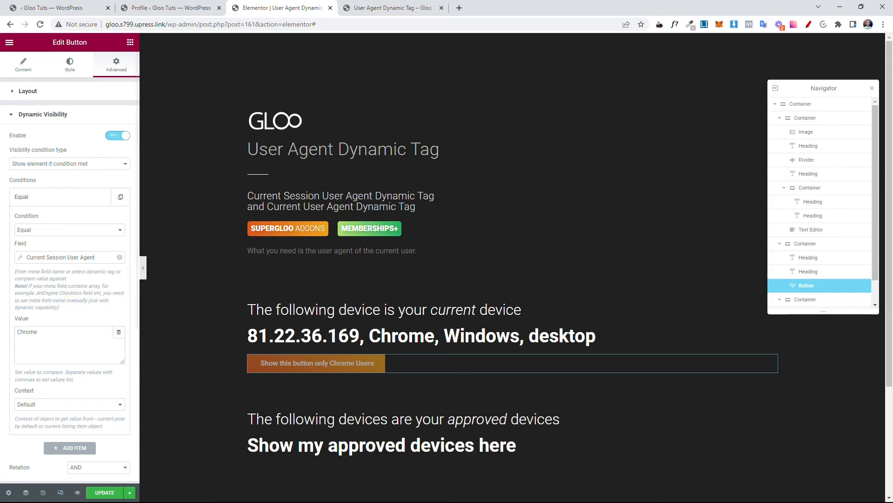
{"action": "left_click", "coordinate": [106, 492]}
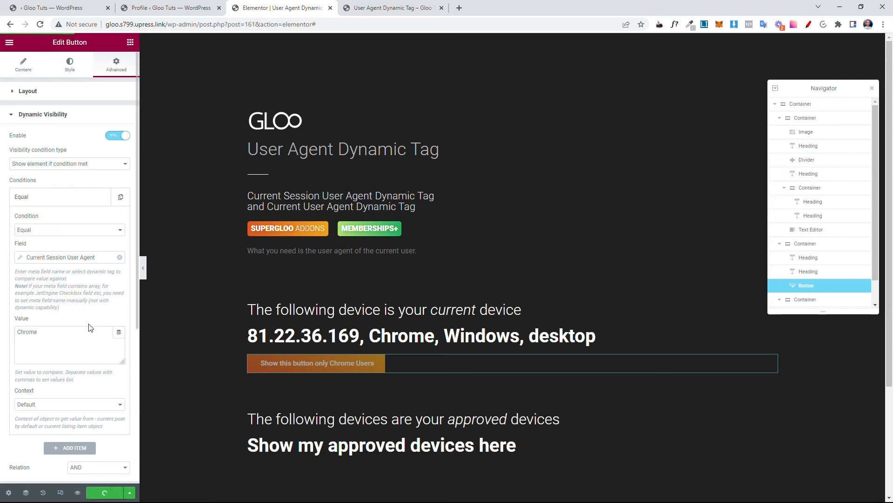
Check the live page in Chrome, then reload it in Microsoft Edge to compare the device heading and the Chrome-only button.
{"action": "left_click", "coordinate": [375, 6]}
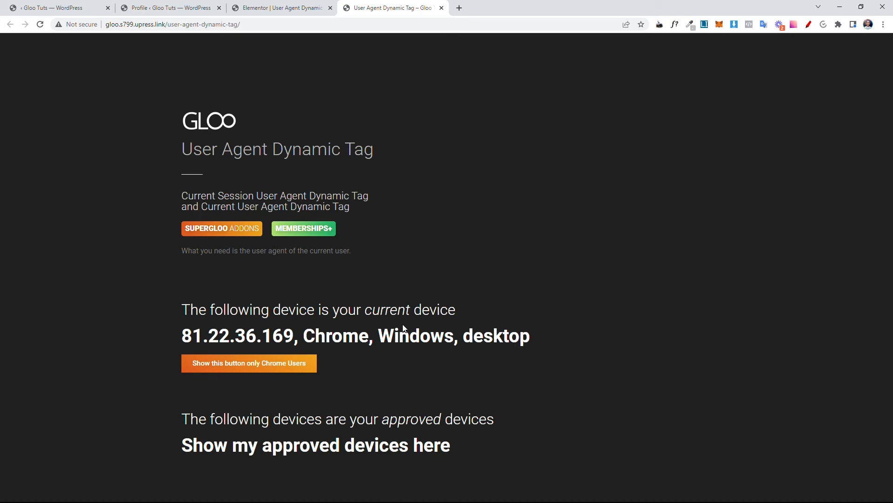
{"action": "key", "text": "alt+Tab"}
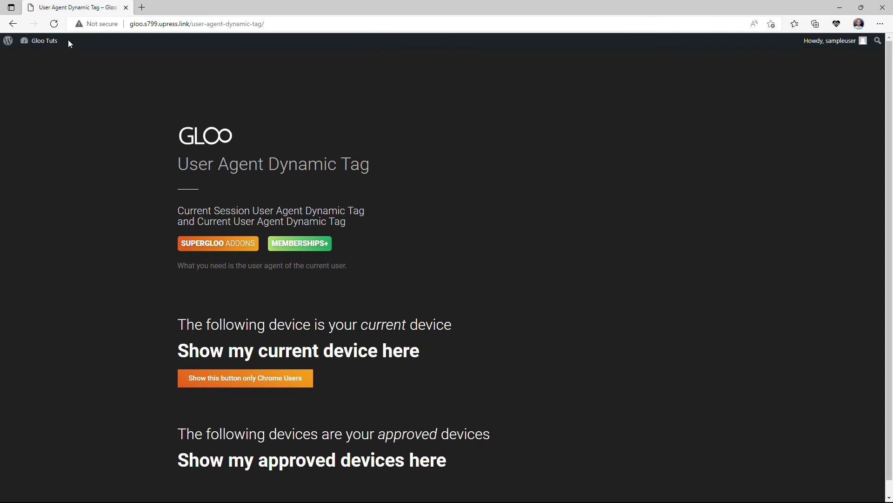
{"action": "left_click", "coordinate": [54, 24]}
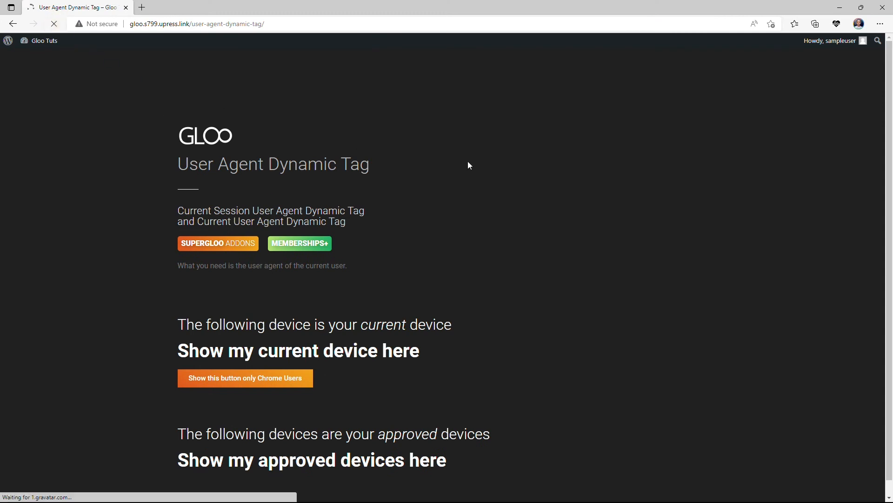
{"action": "left_click", "coordinate": [880, 24]}
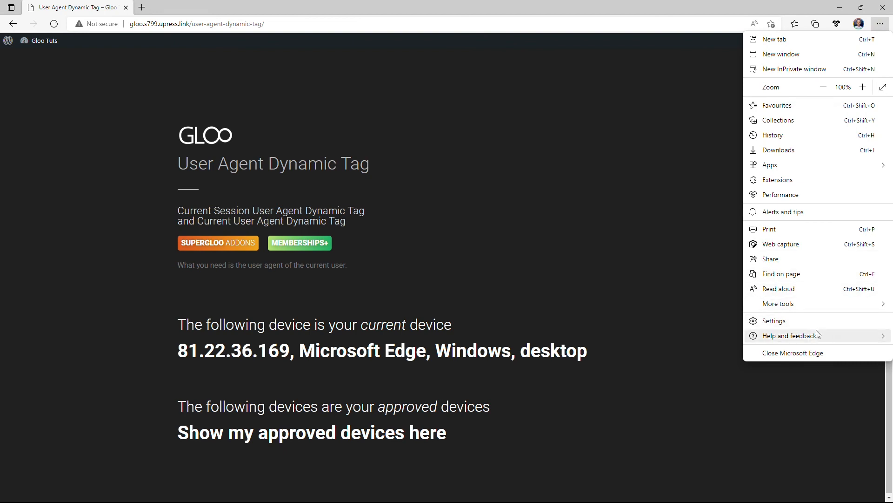
{"action": "left_click", "coordinate": [256, 370]}
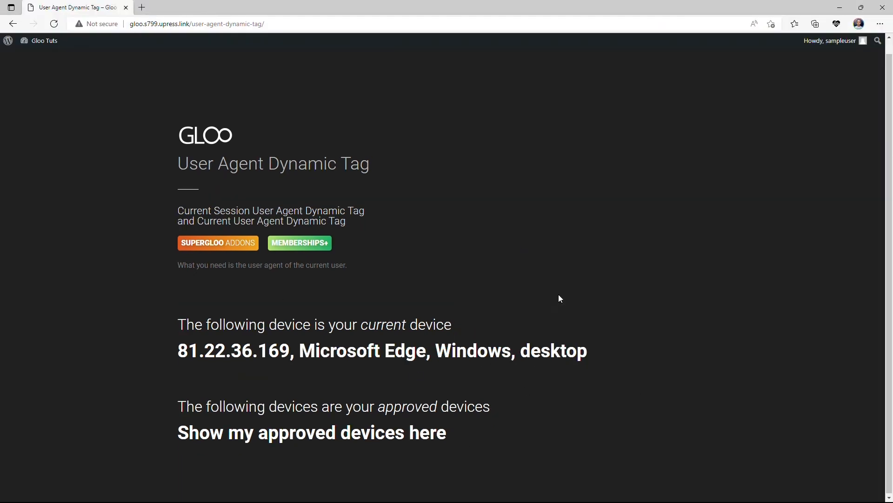
{"action": "left_click_drag", "start_coordinate": [299, 350], "coordinate": [426, 346]}
{"action": "left_click", "coordinate": [171, 372]}
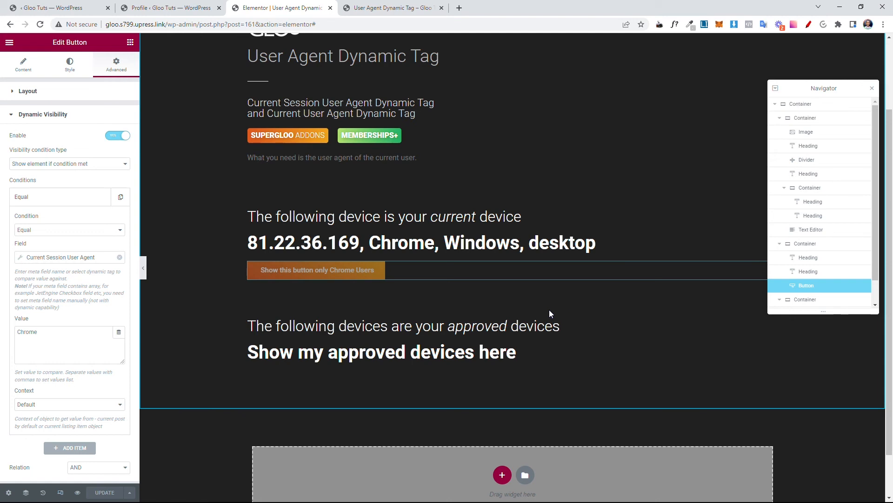
Review the browser, OS and device details of the profile's approved mobile device as the source for the approved devices heading.
{"action": "left_click", "coordinate": [515, 352]}
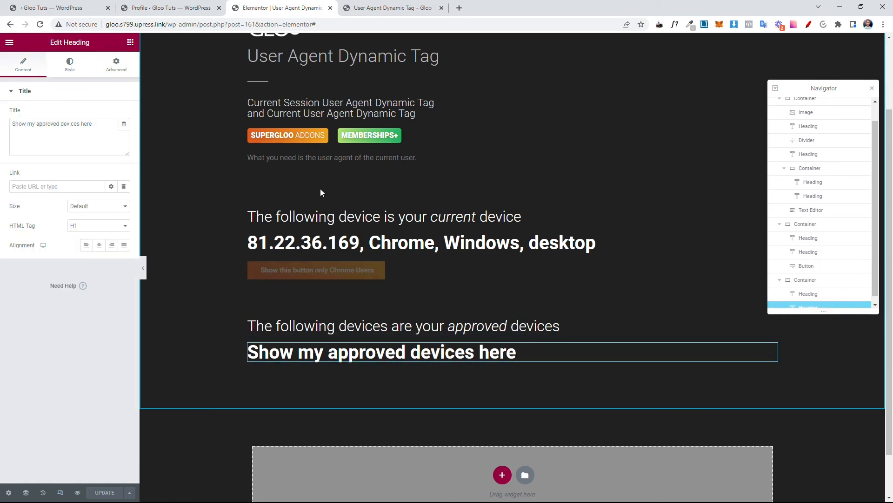
{"action": "left_click", "coordinate": [167, 7]}
{"action": "left_click_drag", "start_coordinate": [187, 422], "coordinate": [802, 426]}
{"action": "left_click", "coordinate": [852, 401]}
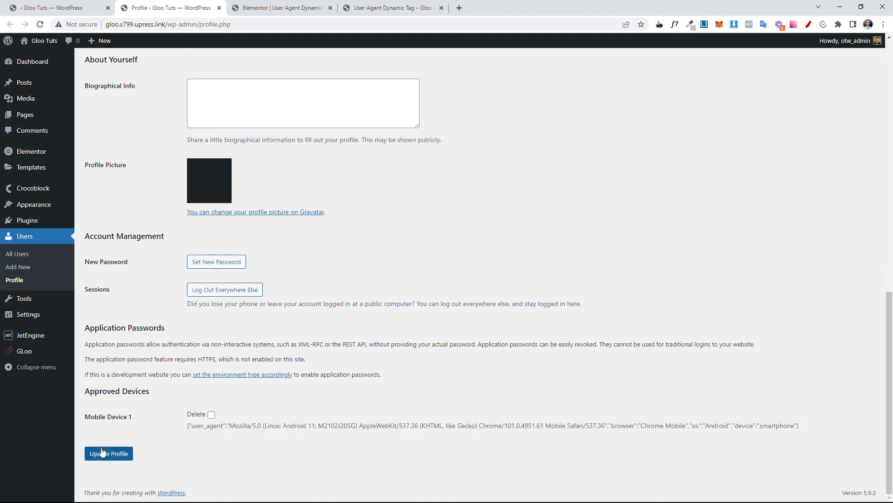
{"action": "left_click_drag", "start_coordinate": [77, 419], "coordinate": [306, 426]}
{"action": "left_click", "coordinate": [161, 423]}
{"action": "left_click", "coordinate": [272, 429]}
{"action": "left_click", "coordinate": [327, 424]}
{"action": "left_click_drag", "start_coordinate": [483, 425], "coordinate": [499, 425]}
Return to the Elementor editor and set the "Show my approved devices here" heading's title to the Current user agent dynamic tag.
{"action": "left_click", "coordinate": [280, 8]}
{"action": "left_click", "coordinate": [550, 351]}
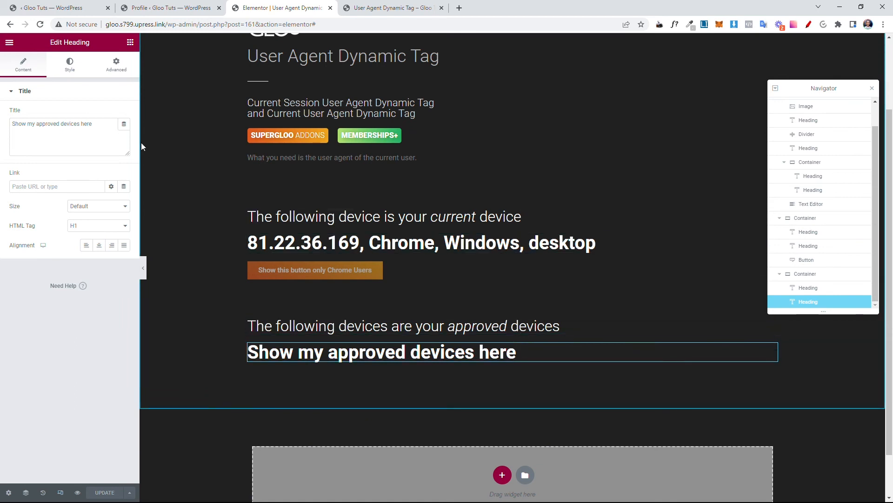
{"action": "left_click", "coordinate": [124, 124]}
{"action": "scroll", "coordinate": [84, 209], "scroll_direction": "down", "scroll_amount": 10}
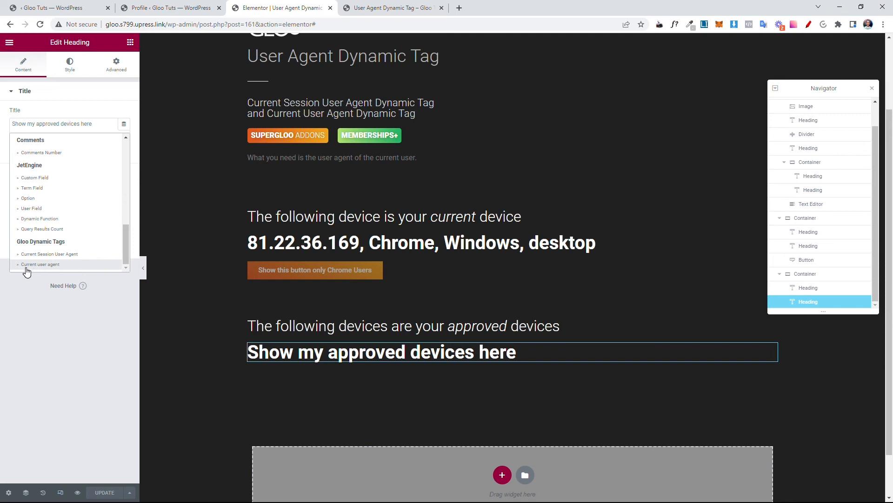
{"action": "left_click", "coordinate": [26, 268]}
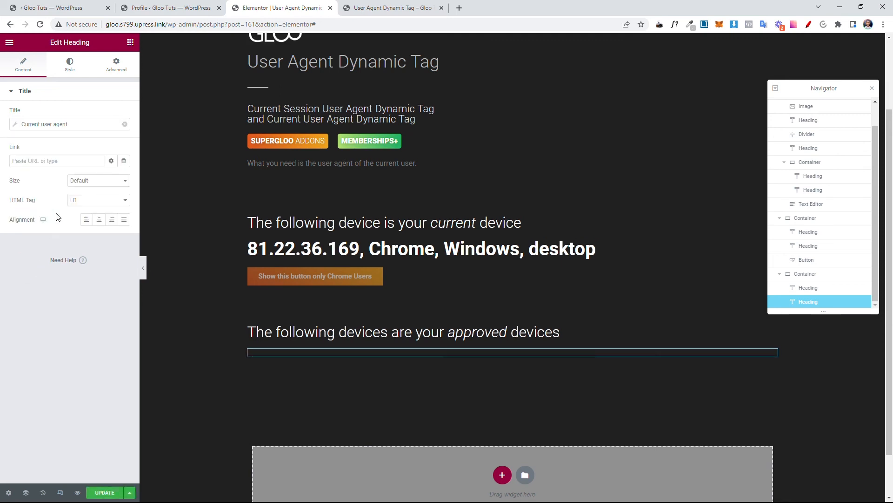
Set the tag's approved devices to All and enable its Browser, Operating System and Device fields.
{"action": "left_click", "coordinate": [75, 125]}
{"action": "left_click", "coordinate": [80, 165]}
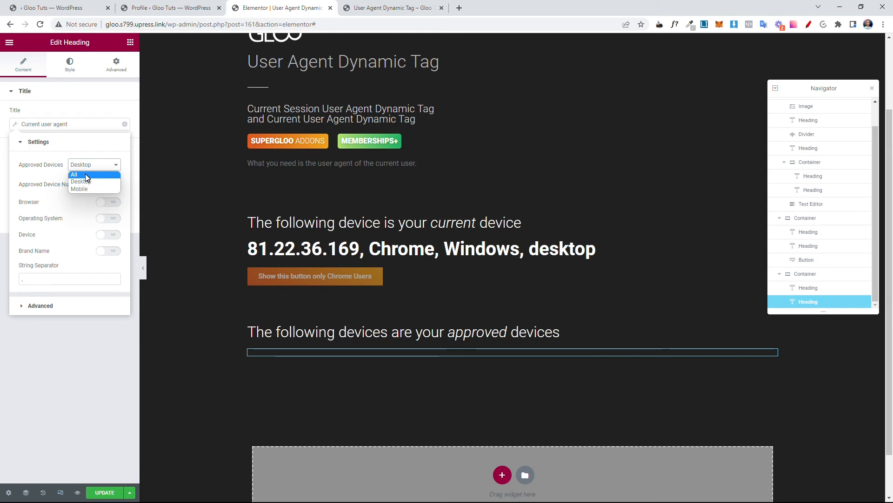
{"action": "left_click", "coordinate": [85, 175]}
{"action": "left_click", "coordinate": [107, 183]}
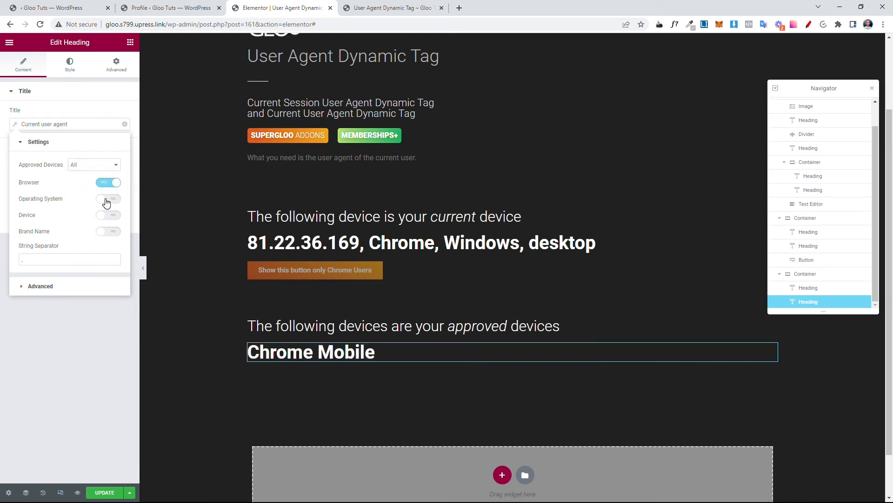
{"action": "left_click", "coordinate": [106, 200]}
{"action": "left_click", "coordinate": [110, 216]}
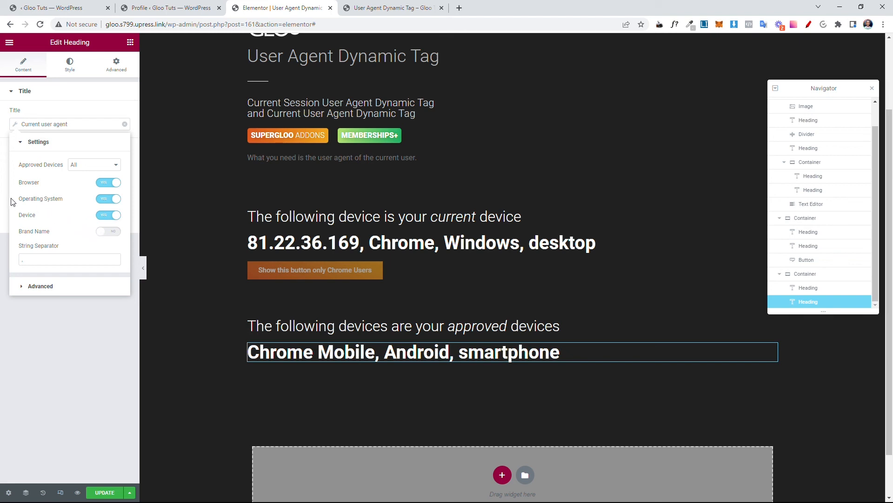
{"action": "left_click", "coordinate": [7, 138]}
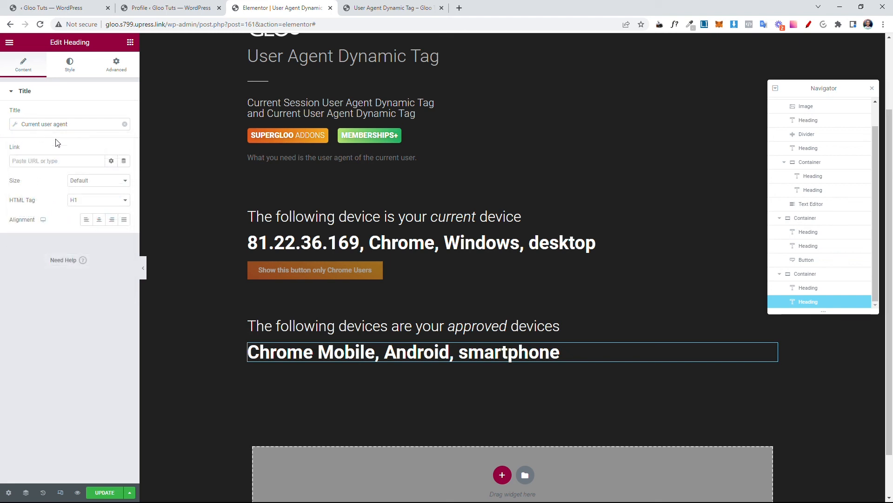
Try "<br>" as the string separator of the approved devices tag, then restore the comma separator.
{"action": "left_click", "coordinate": [55, 124]}
{"action": "double_click", "coordinate": [21, 259]}
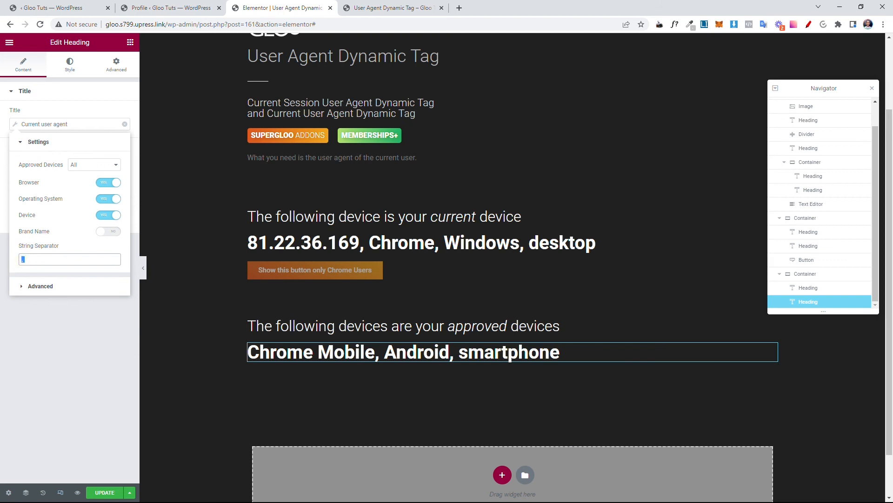
{"action": "type", "text": "<br>"}
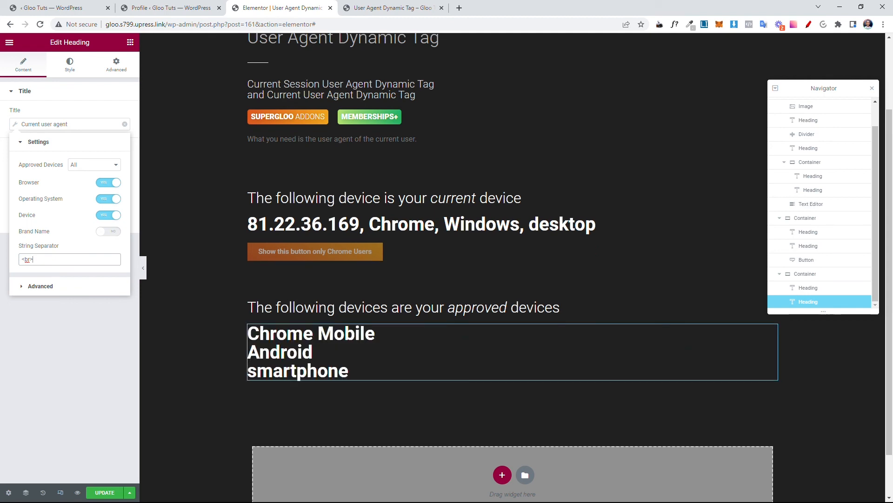
{"action": "key", "text": "ctrl+a"}
{"action": "type", "text": ","}
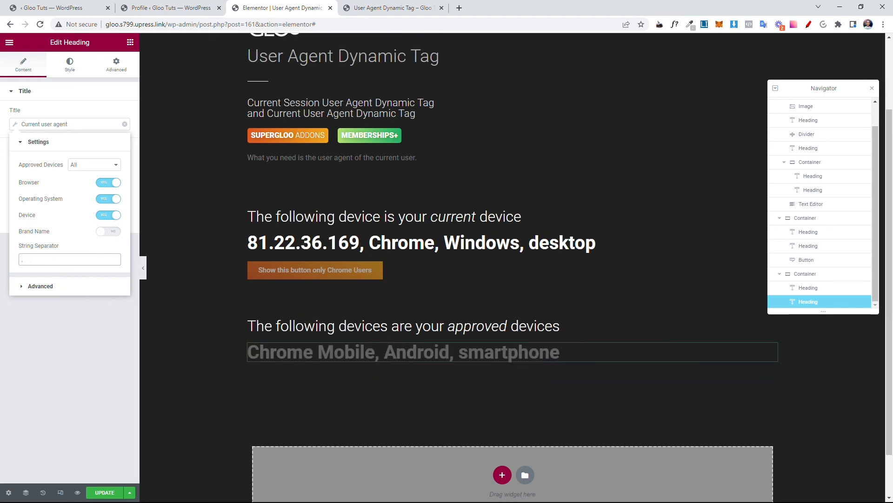
{"action": "left_click", "coordinate": [2, 122]}
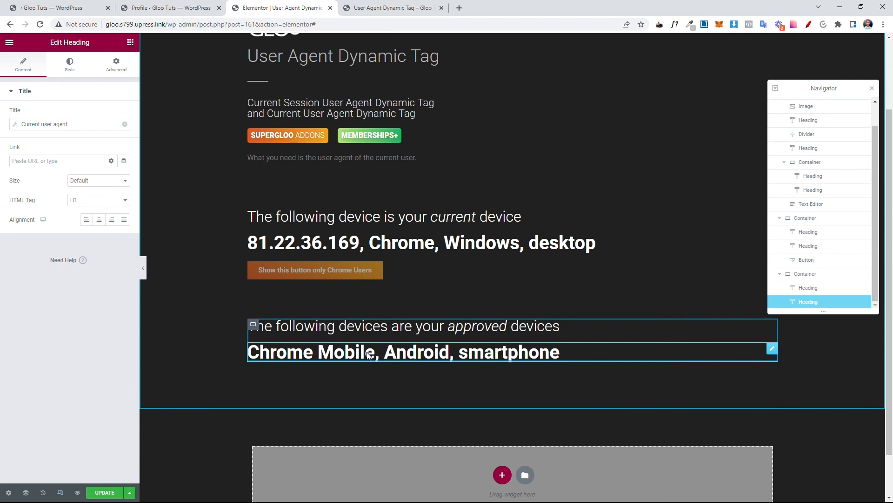
Switch to Microsoft Edge, log the sample user out of the site, and reload the User Agent Dynamic Tag page as a visitor.
{"action": "left_click", "coordinate": [381, 243]}
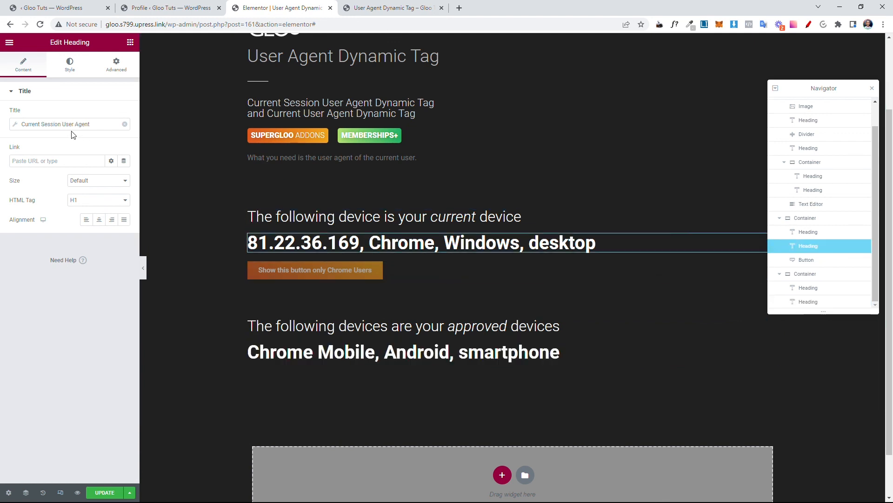
{"action": "key", "text": "alt+Tab"}
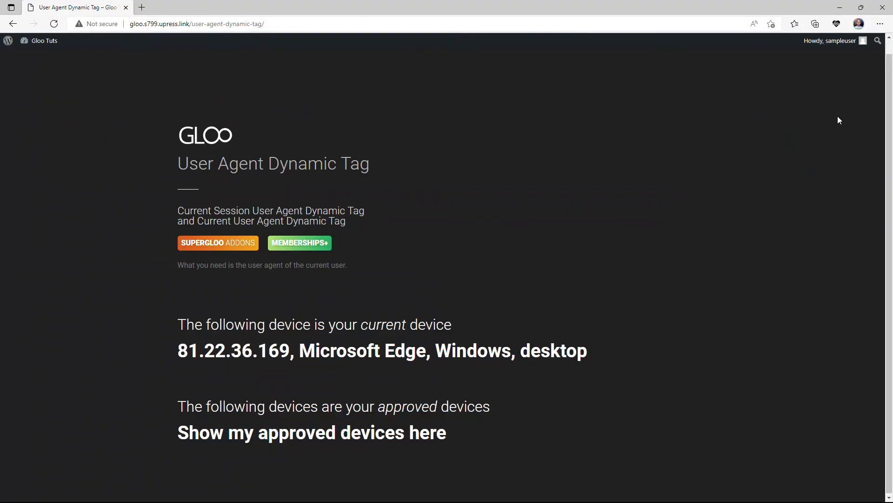
{"action": "mouse_move", "coordinate": [837, 41]}
{"action": "left_click", "coordinate": [805, 88]}
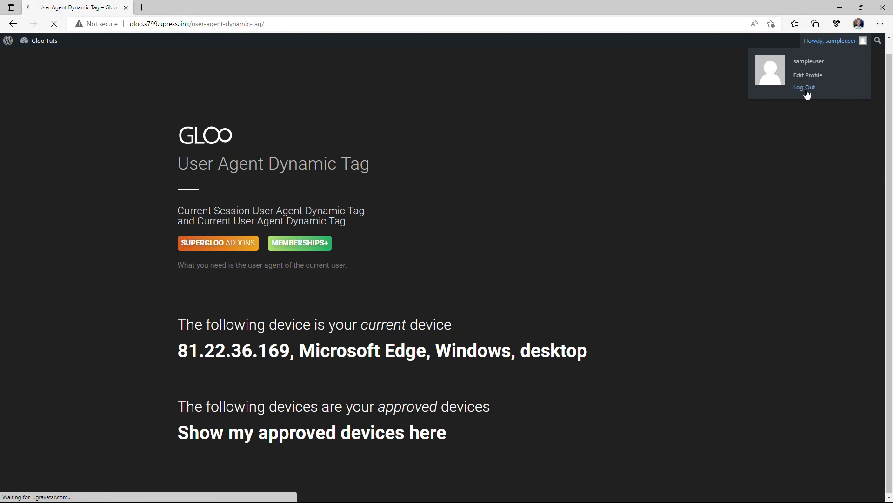
{"action": "left_click", "coordinate": [880, 24]}
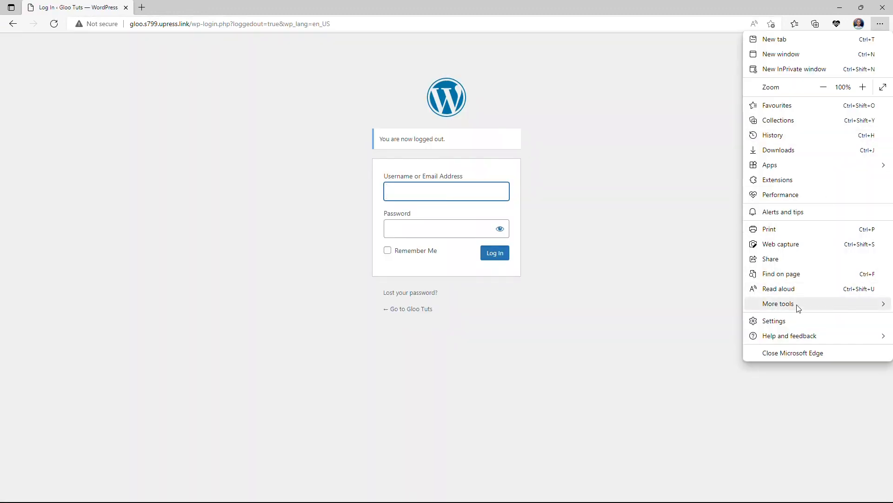
{"action": "left_click", "coordinate": [13, 24]}
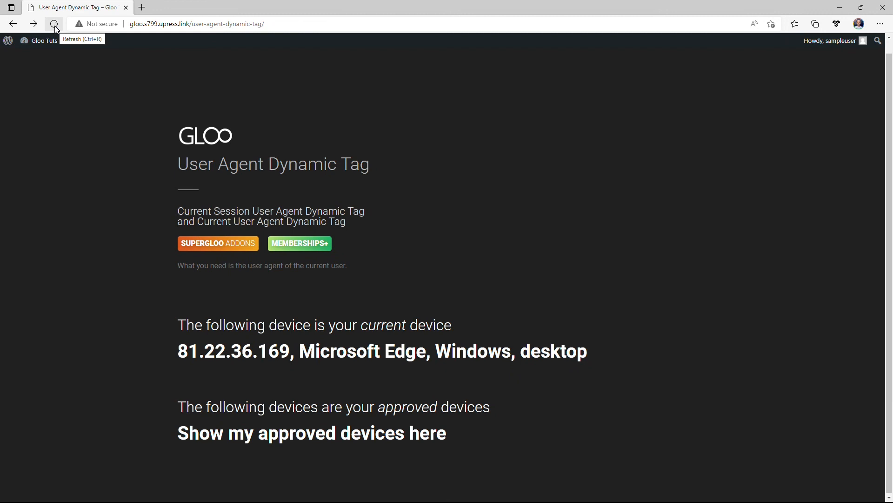
{"action": "left_click", "coordinate": [55, 26]}
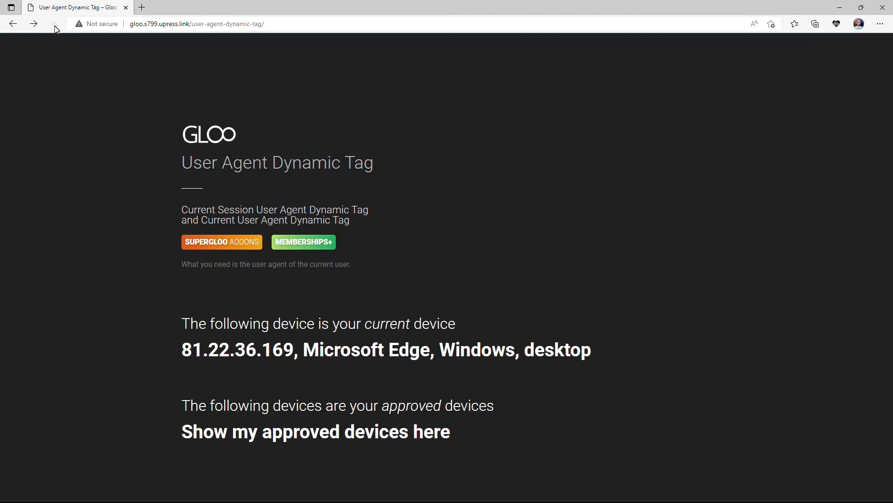
Review the current device and approved devices headings on the live page as a logged-out visitor.
{"action": "left_click_drag", "start_coordinate": [603, 352], "coordinate": [178, 322]}
{"action": "left_click", "coordinate": [125, 328]}
{"action": "left_click_drag", "start_coordinate": [154, 425], "coordinate": [654, 421]}
{"action": "left_click", "coordinate": [663, 408]}
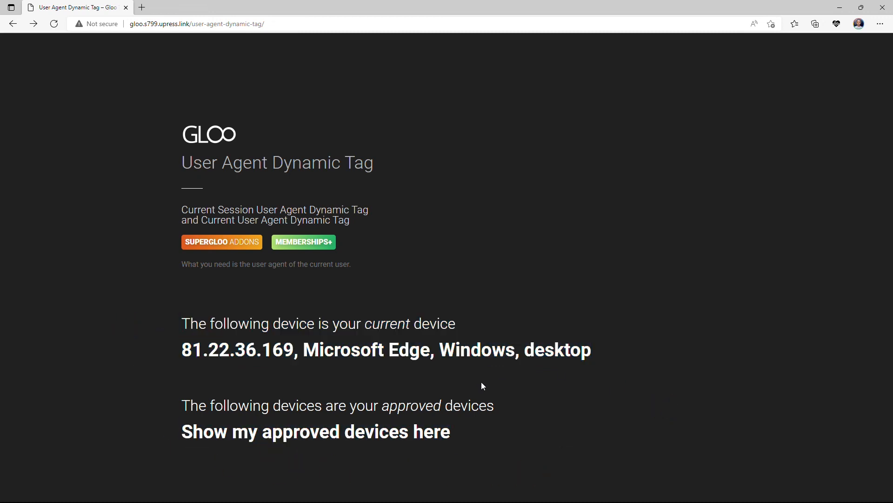